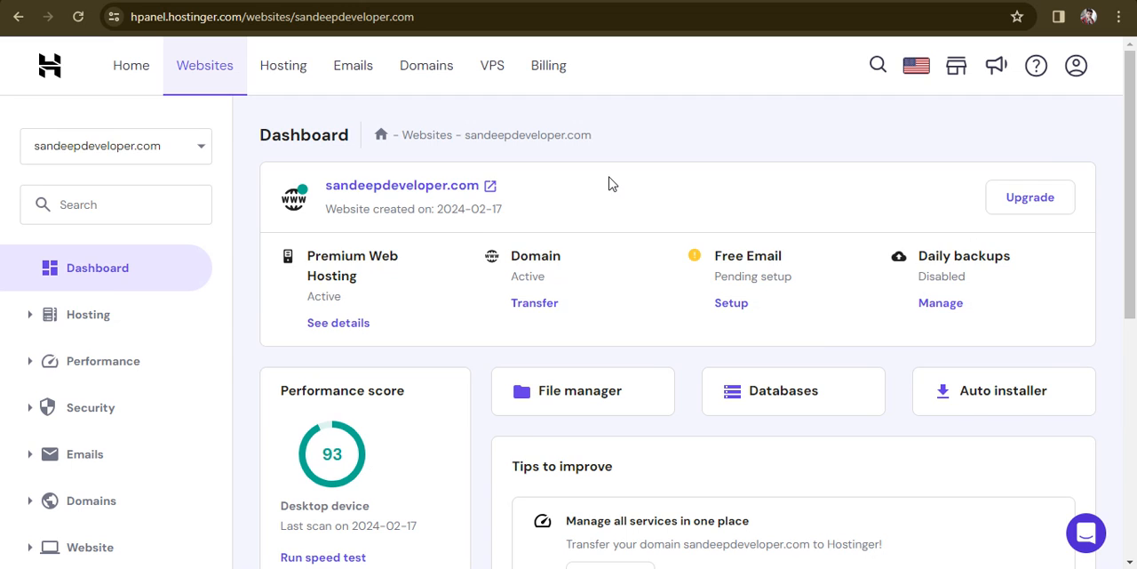
Step: Switch to FileZilla and open TestCommand.php from the remote app/Console/Commands folder for viewing and editing
{"action": "key", "text": "alt+Tab"}
{"action": "key", "text": "alt+Tab"}
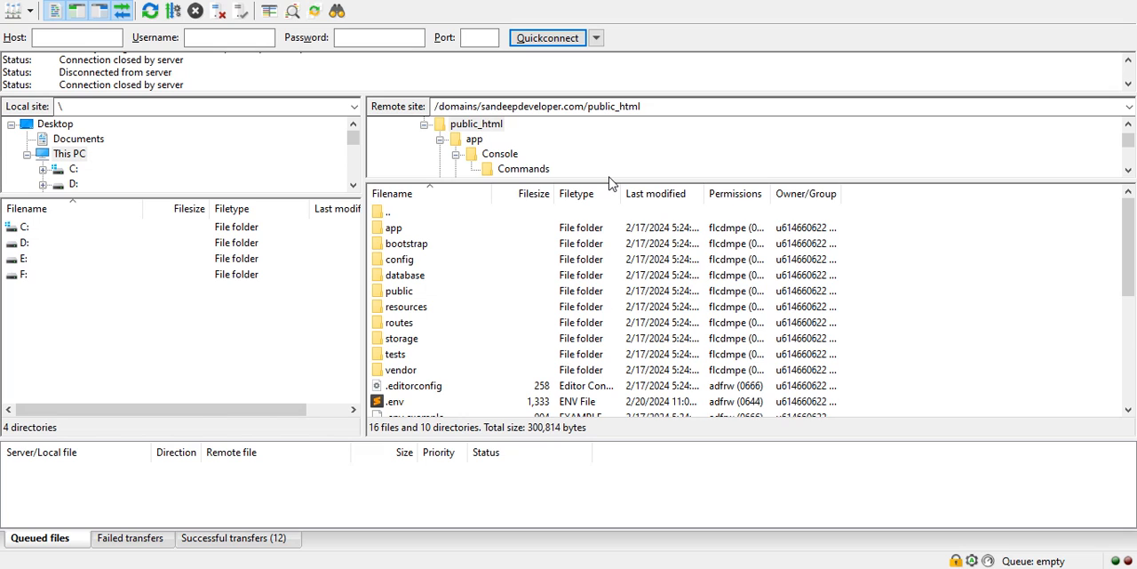
{"action": "double_click", "coordinate": [447, 232]}
{"action": "double_click", "coordinate": [446, 229]}
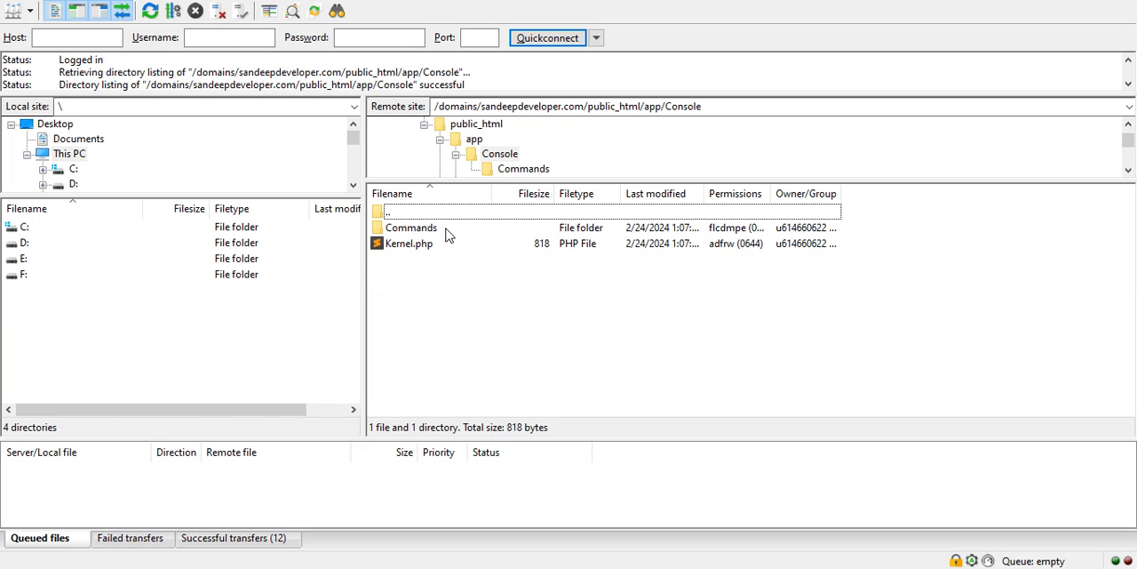
{"action": "double_click", "coordinate": [446, 230]}
{"action": "left_click", "coordinate": [448, 233]}
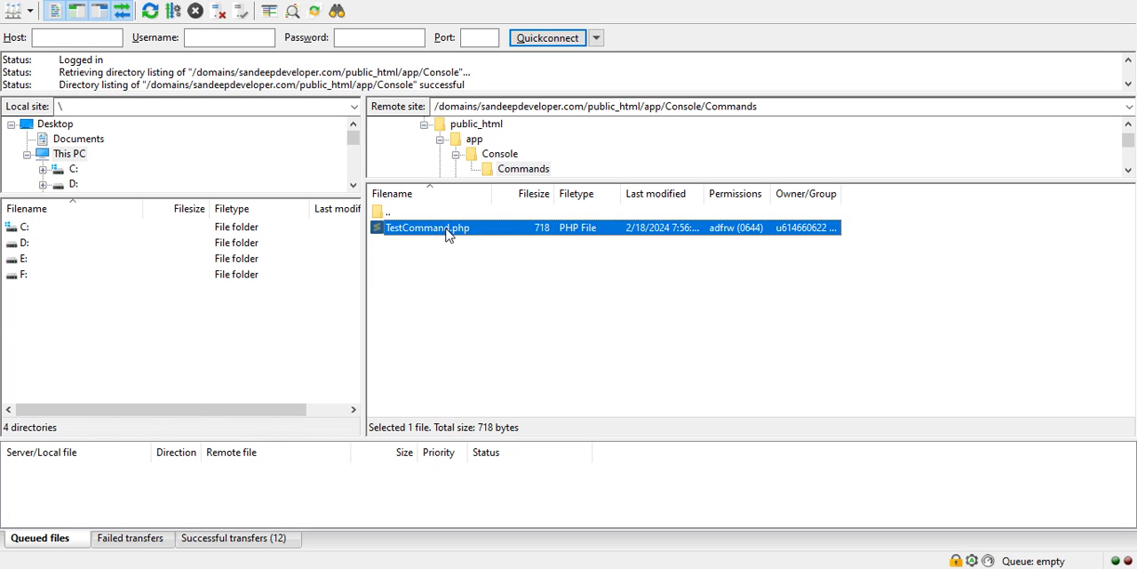
{"action": "right_click", "coordinate": [448, 233]}
{"action": "left_click", "coordinate": [473, 284]}
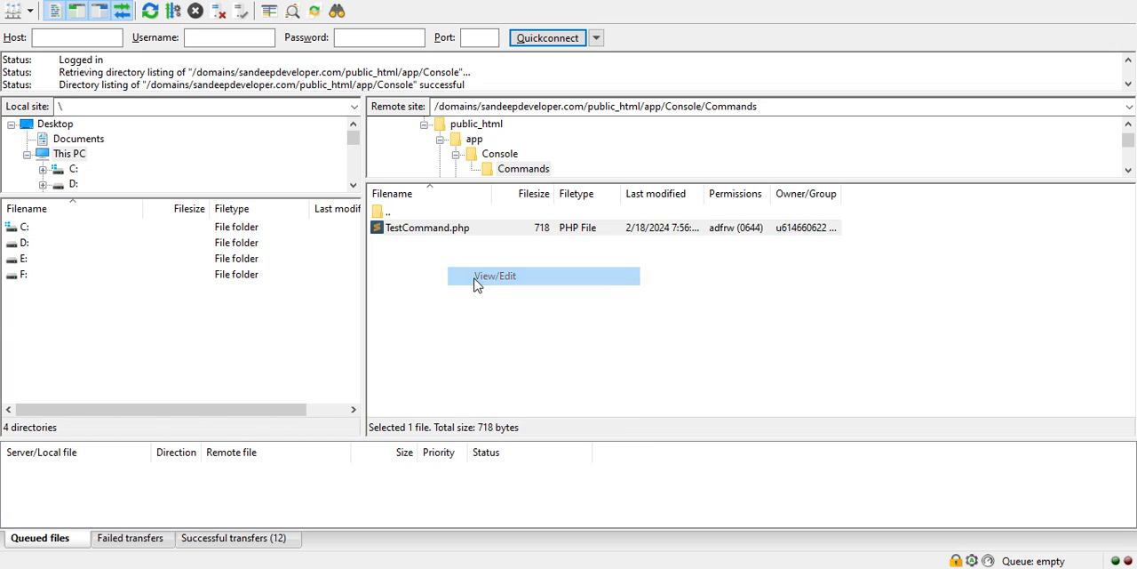
{"action": "left_click", "coordinate": [757, 361]}
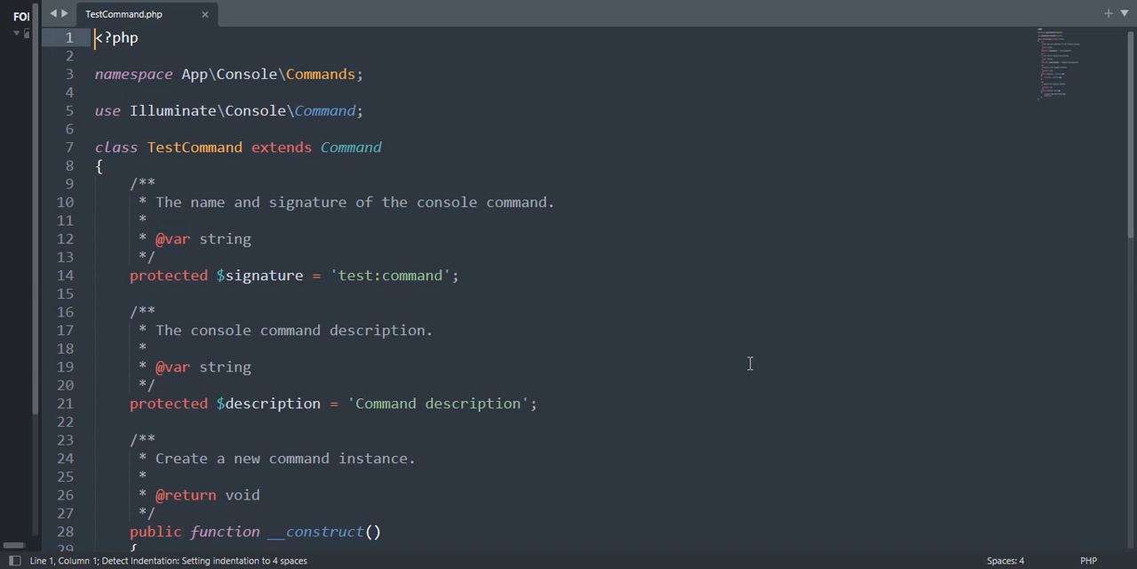
Step: Examine the command signature and the log statement in the handle() function of TestCommand.php, and close the file
{"action": "left_click", "coordinate": [557, 262]}
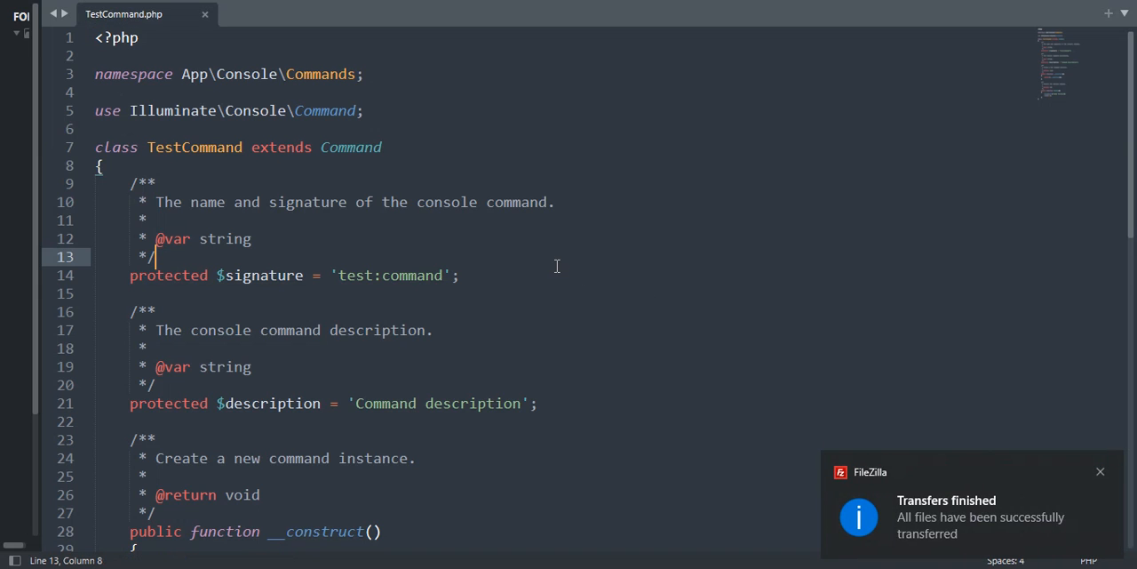
{"action": "left_click", "coordinate": [458, 276]}
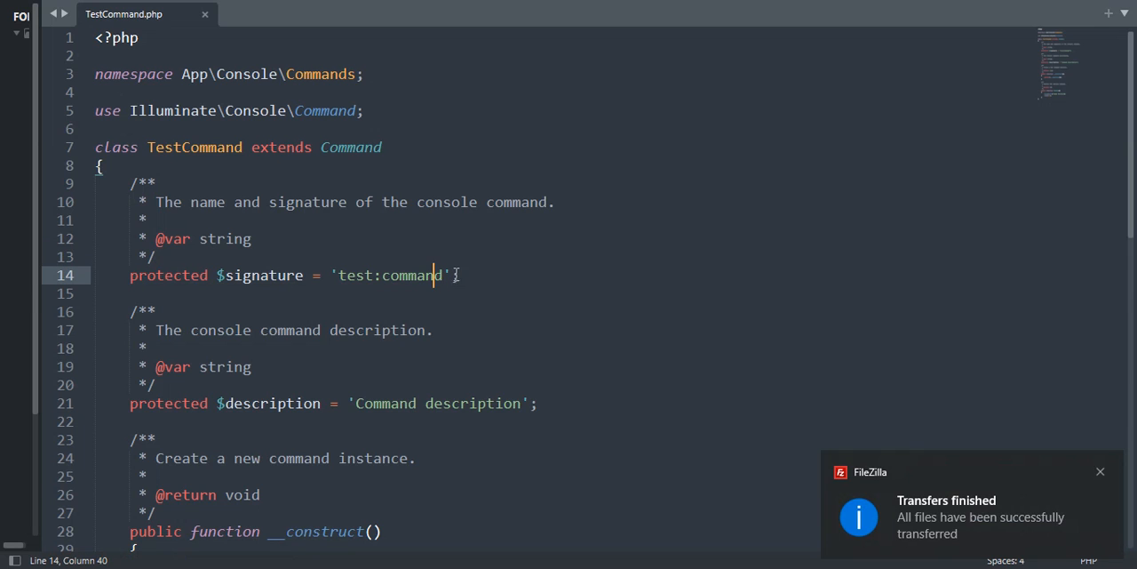
{"action": "scroll", "coordinate": [1024, 199], "scroll_direction": "down", "scroll_amount": 3}
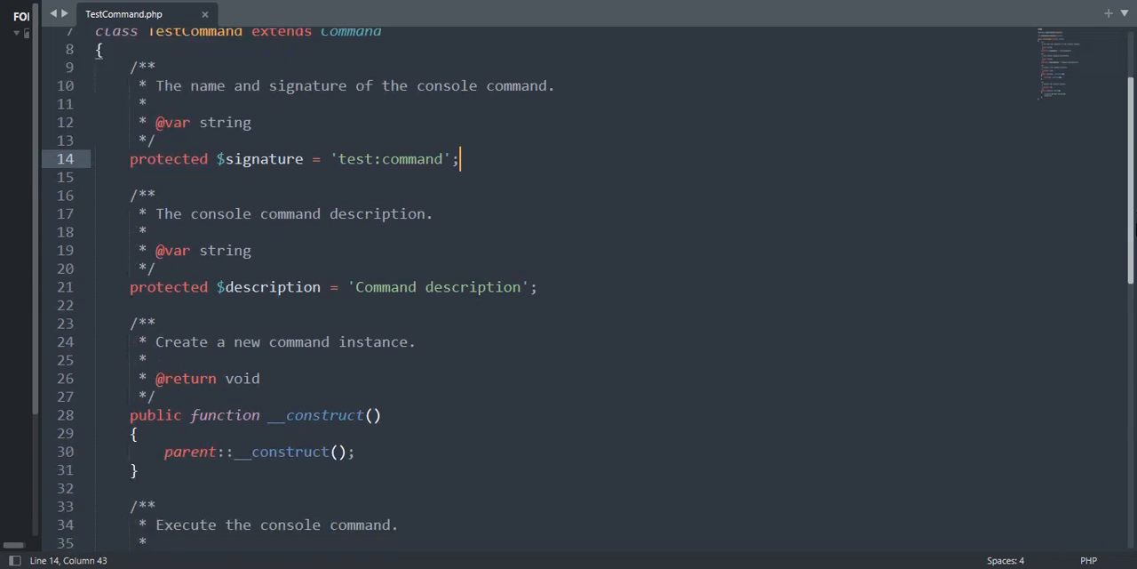
{"action": "scroll", "coordinate": [588, 289], "scroll_direction": "down", "scroll_amount": 5}
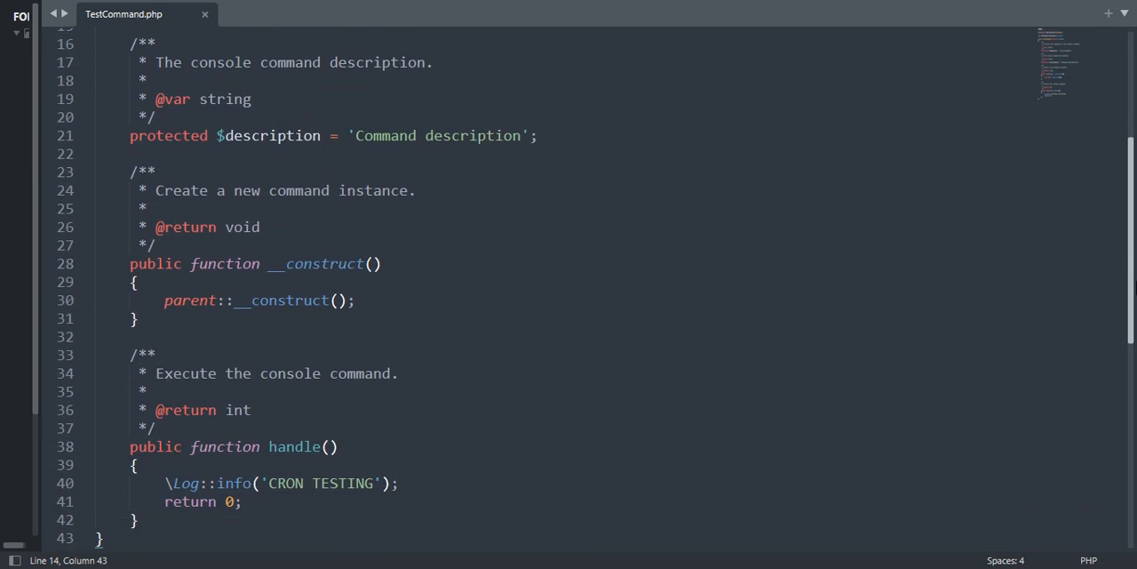
{"action": "scroll", "coordinate": [487, 329], "scroll_direction": "down", "scroll_amount": 2}
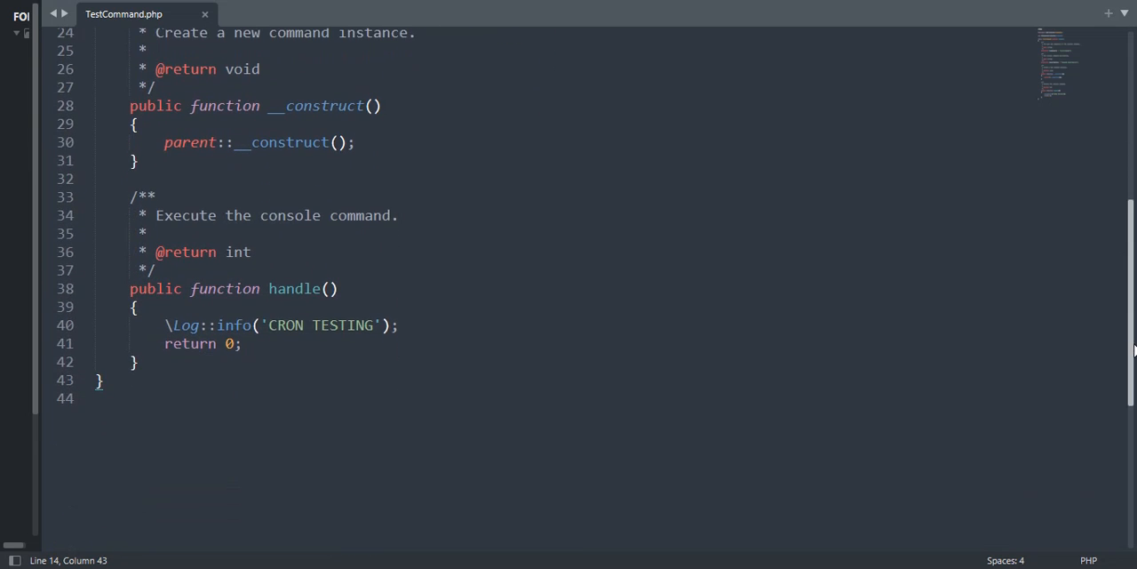
{"action": "left_click", "coordinate": [428, 327]}
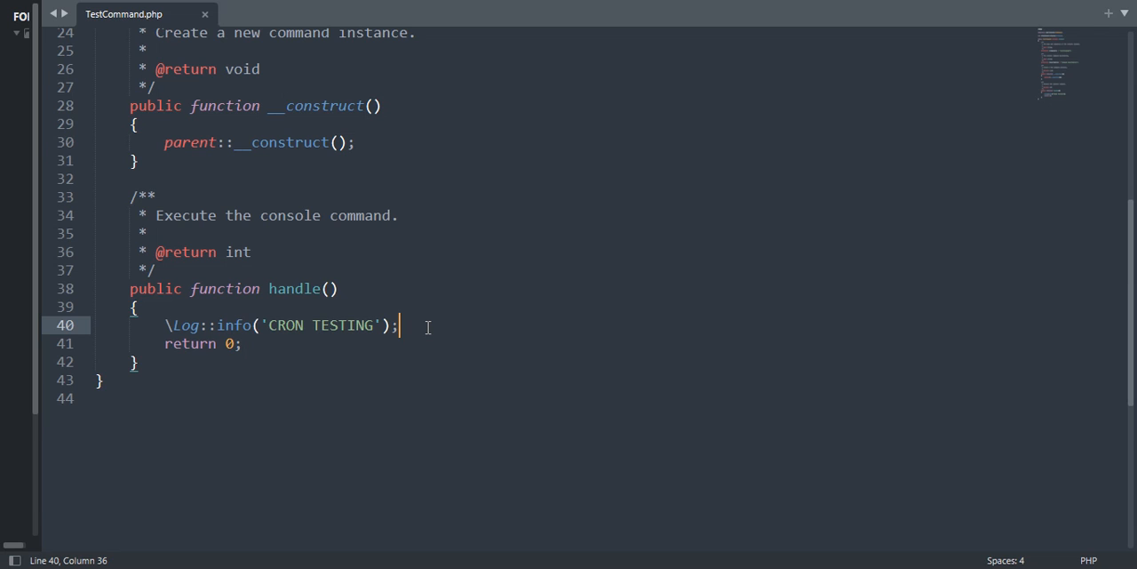
{"action": "key", "text": "ctrl+shift+Left"}
{"action": "key", "text": "ctrl+shift+Left"}
{"action": "key", "text": "ctrl+shift+Left"}
{"action": "key", "text": "ctrl+shift+Left"}
{"action": "key", "text": "ctrl+shift+Left"}
{"action": "key", "text": "ctrl+shift+Left"}
{"action": "key", "text": "ctrl+shift+Left"}
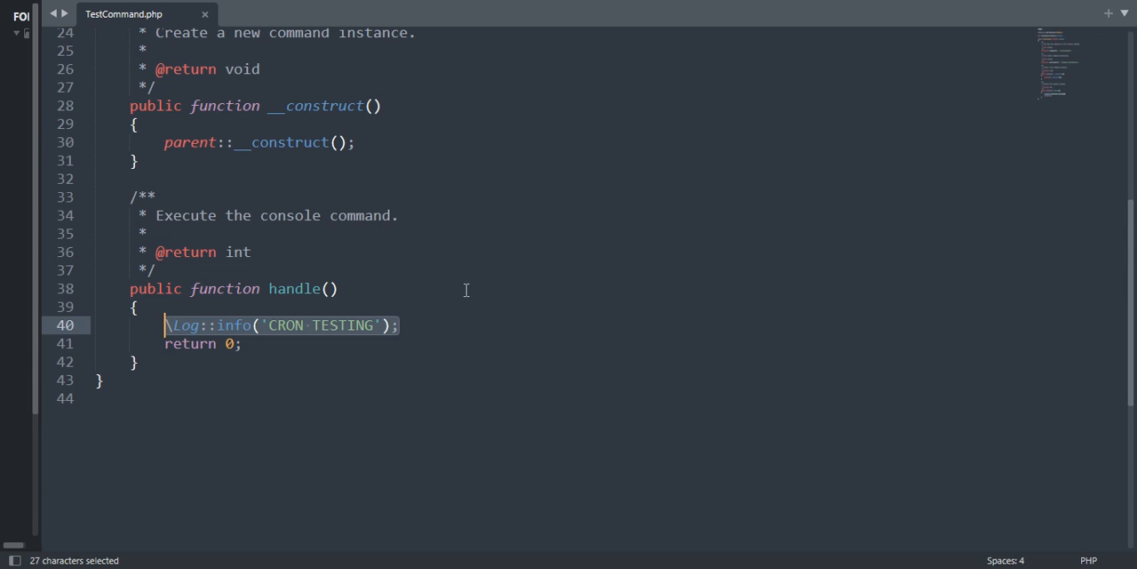
{"action": "left_click", "coordinate": [397, 292]}
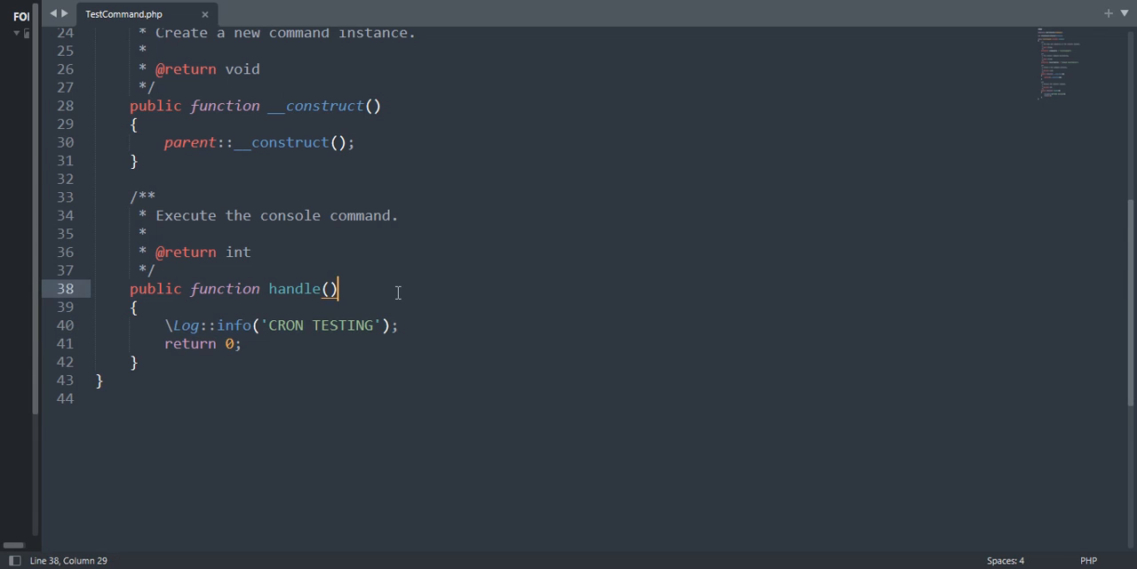
{"action": "left_click", "coordinate": [205, 14]}
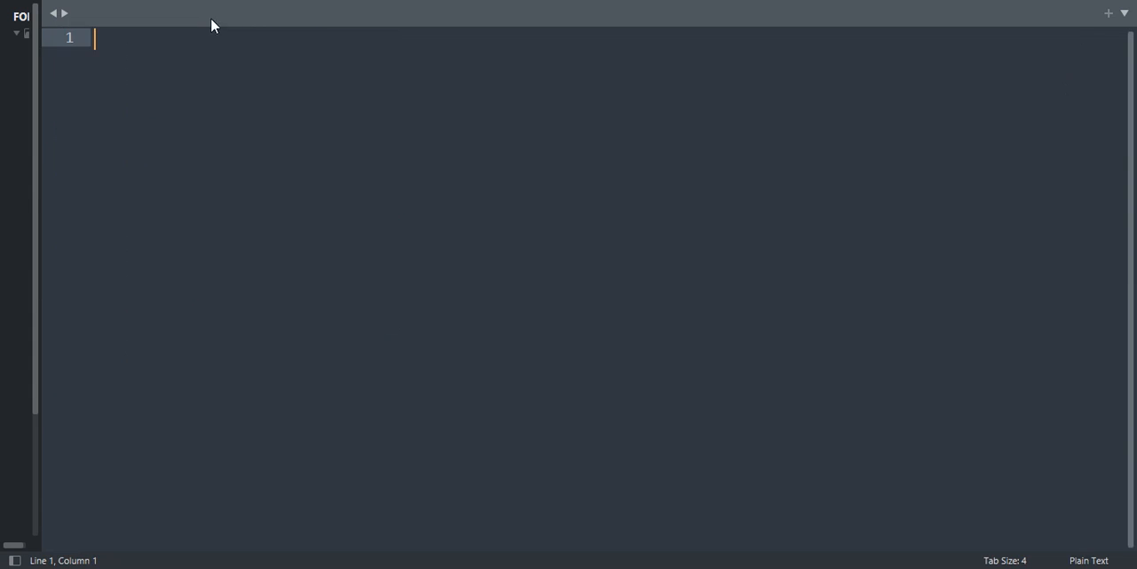
Step: Return to FileZilla and open Kernel.php from the remote app/Console folder, discarding the local copy and downloading it anew
{"action": "key", "text": "alt+Tab"}
{"action": "left_click", "coordinate": [538, 279]}
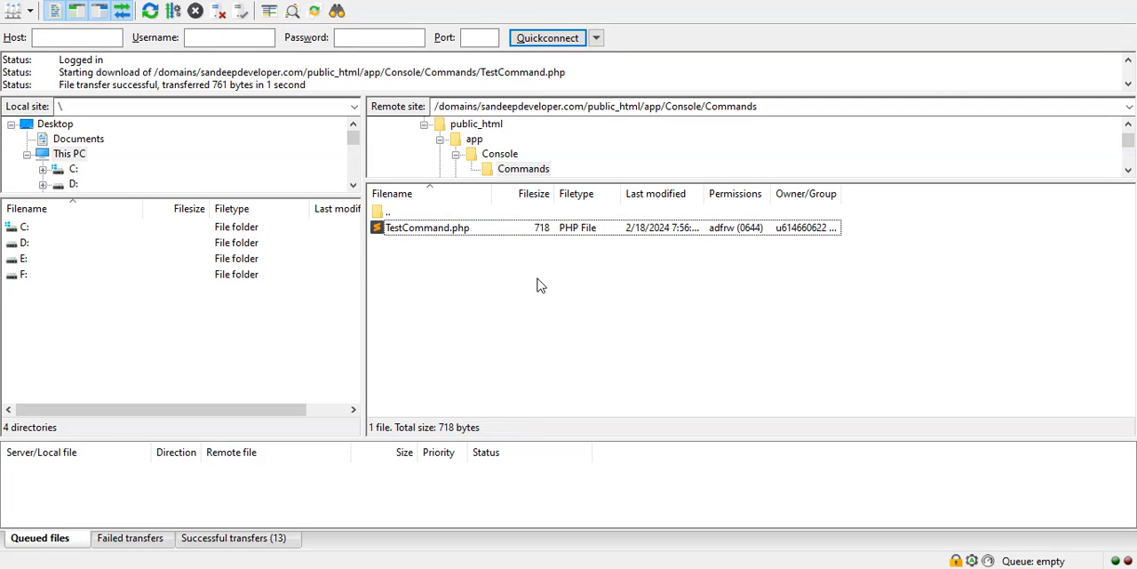
{"action": "key", "text": "BackSpace"}
{"action": "left_click", "coordinate": [446, 249]}
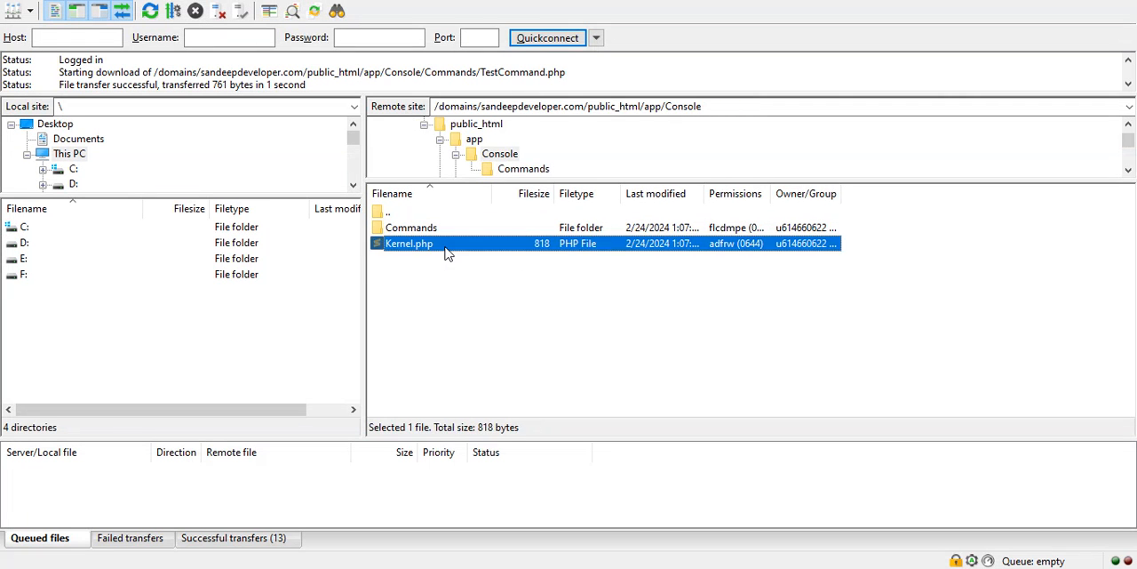
{"action": "right_click", "coordinate": [445, 249]}
{"action": "left_click", "coordinate": [469, 296]}
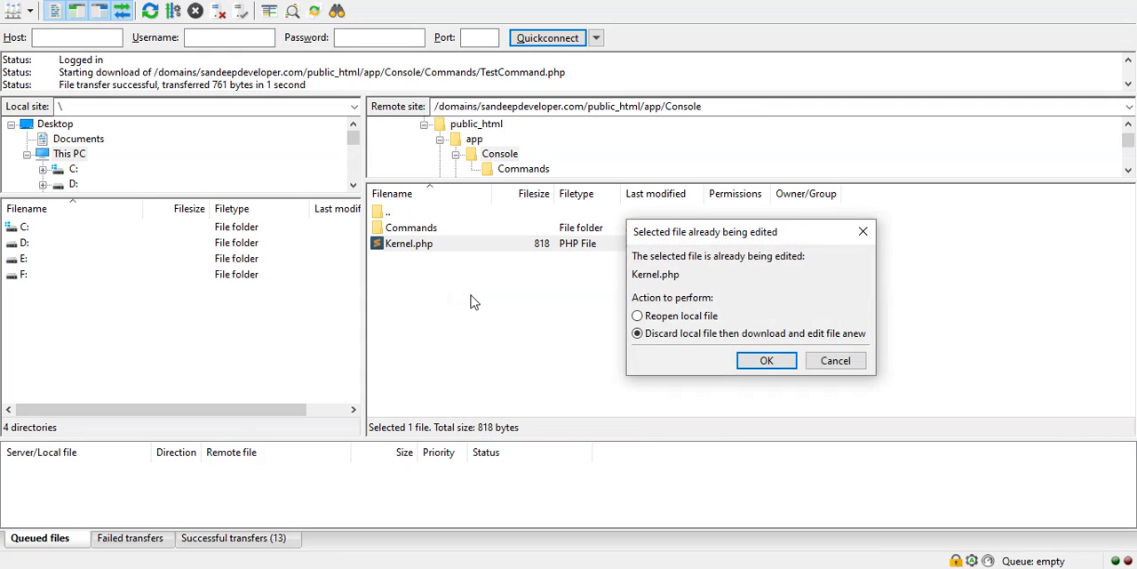
{"action": "left_click", "coordinate": [764, 360]}
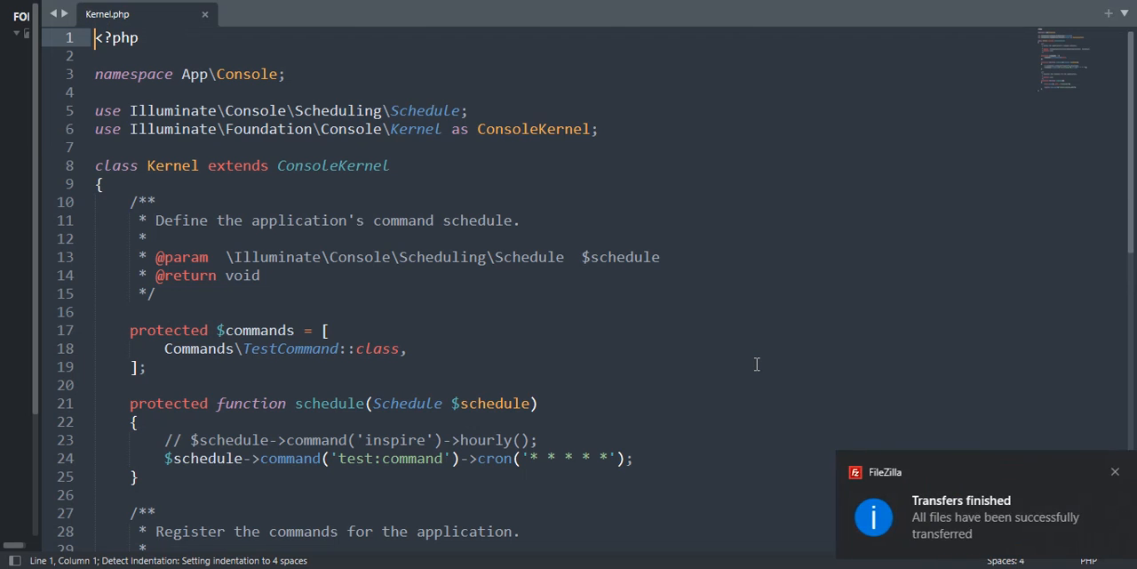
Step: Examine the TestCommand registration and the test:command cron schedule in Kernel.php, and close the file
{"action": "scroll", "coordinate": [573, 217], "scroll_direction": "down", "scroll_amount": 2}
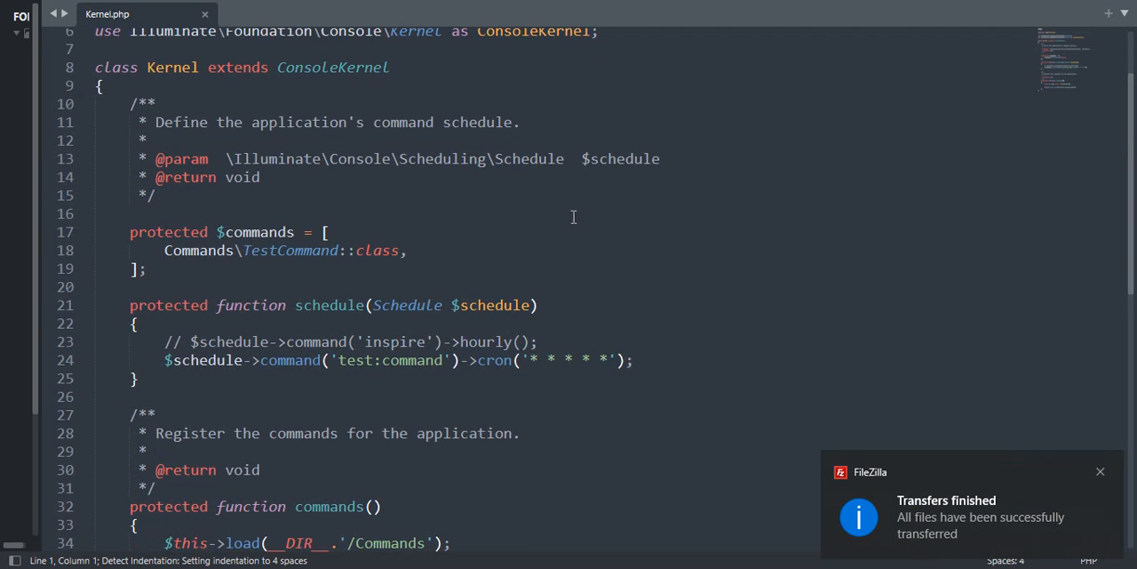
{"action": "left_click", "coordinate": [440, 251]}
{"action": "left_click", "coordinate": [303, 249]}
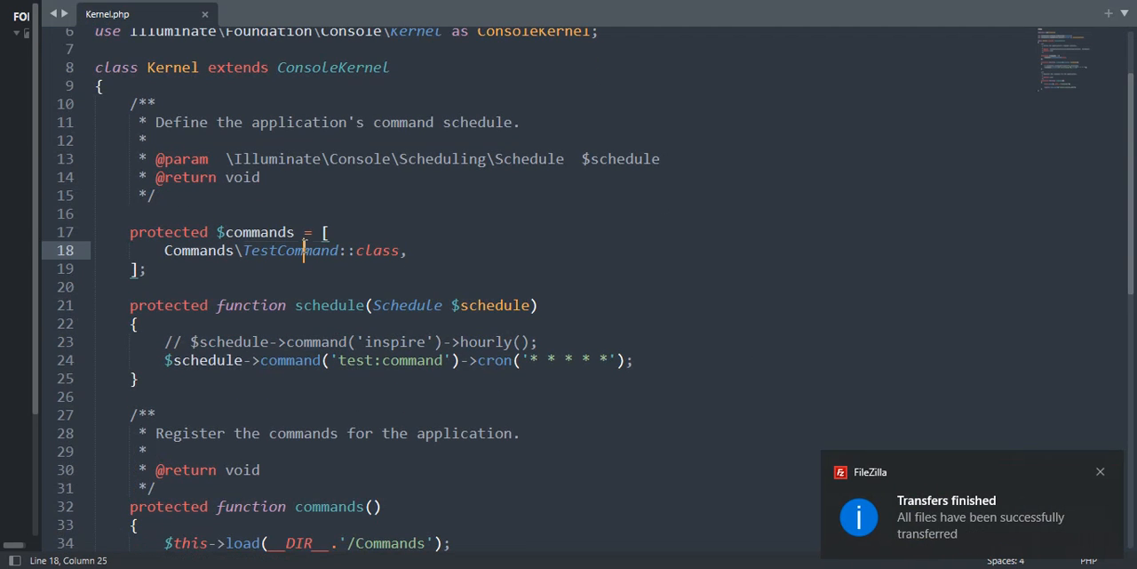
{"action": "double_click", "coordinate": [303, 249]}
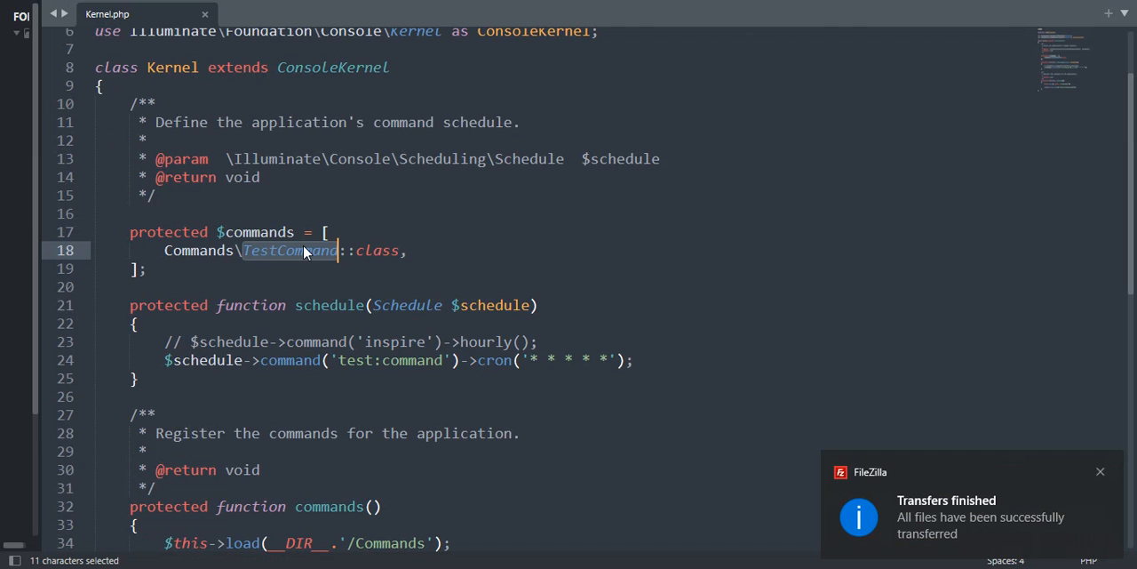
{"action": "left_click", "coordinate": [409, 250]}
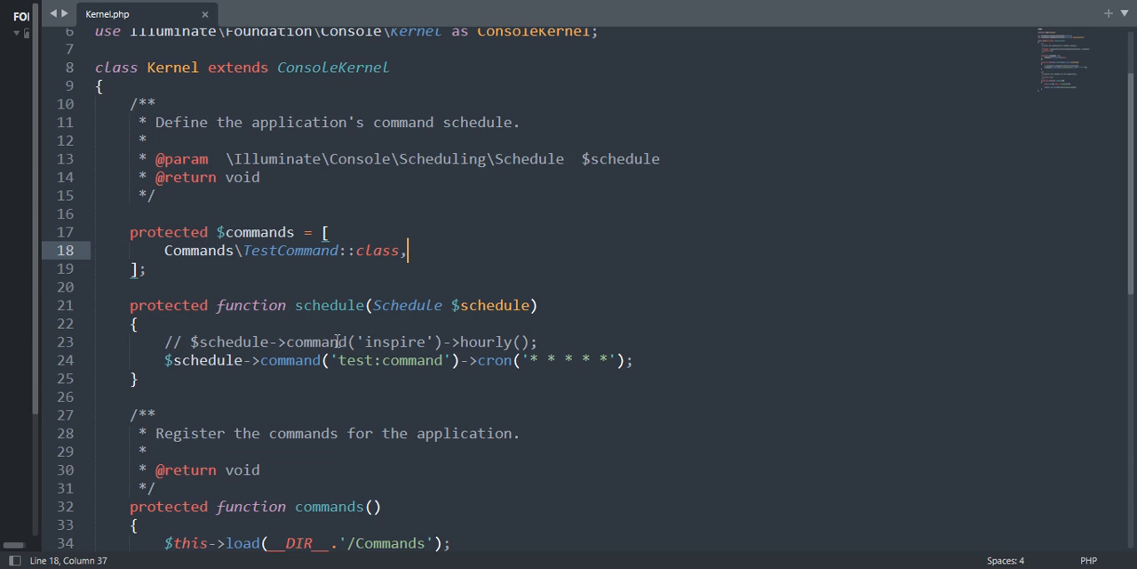
{"action": "left_click_drag", "start_coordinate": [339, 359], "coordinate": [447, 362]}
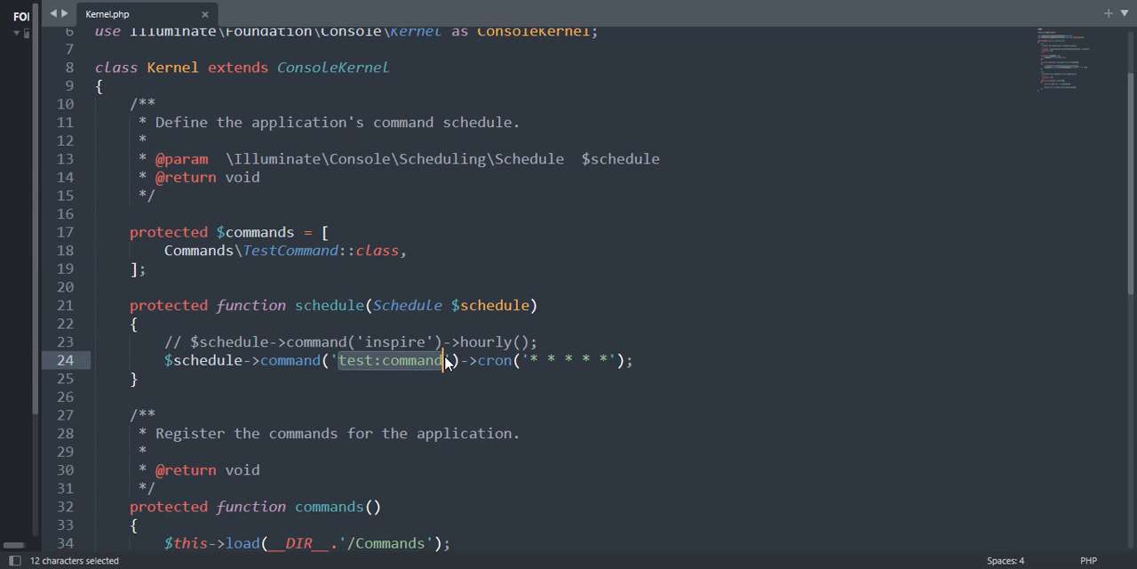
{"action": "left_click", "coordinate": [635, 359]}
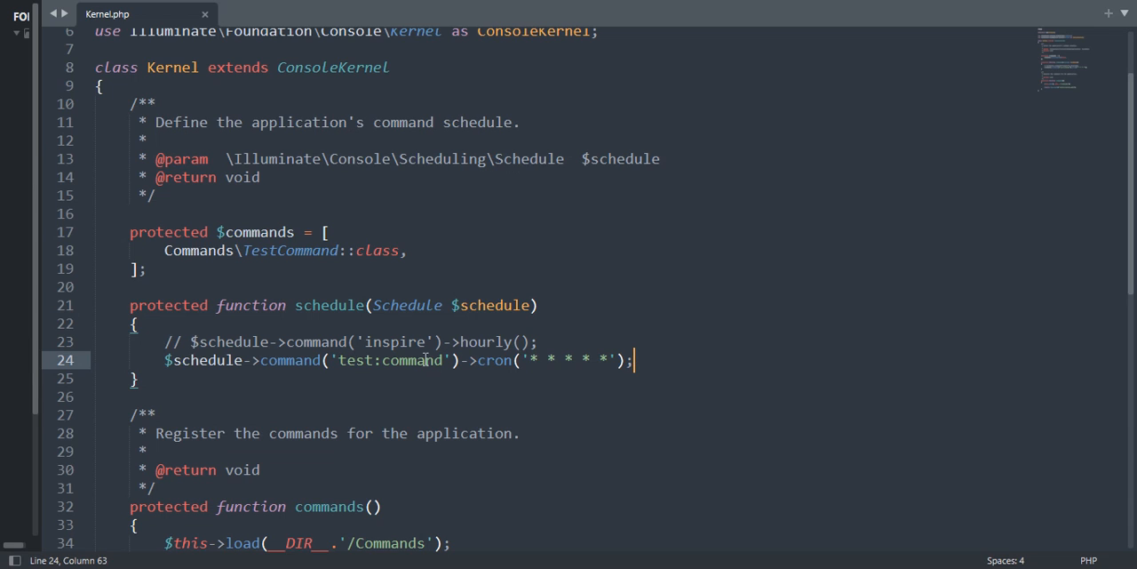
{"action": "double_click", "coordinate": [389, 365]}
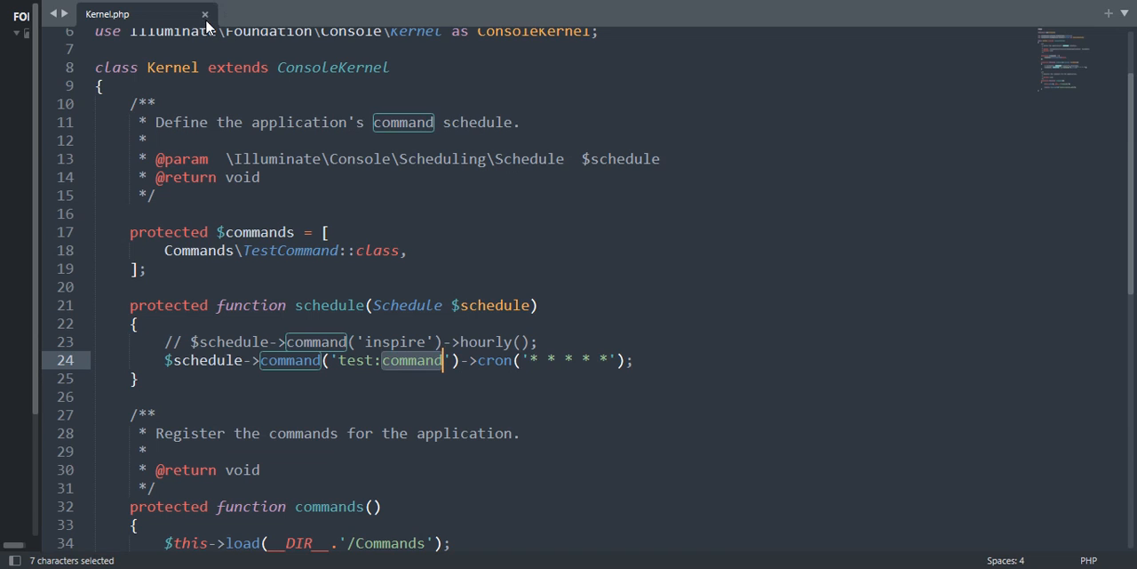
{"action": "left_click", "coordinate": [552, 342]}
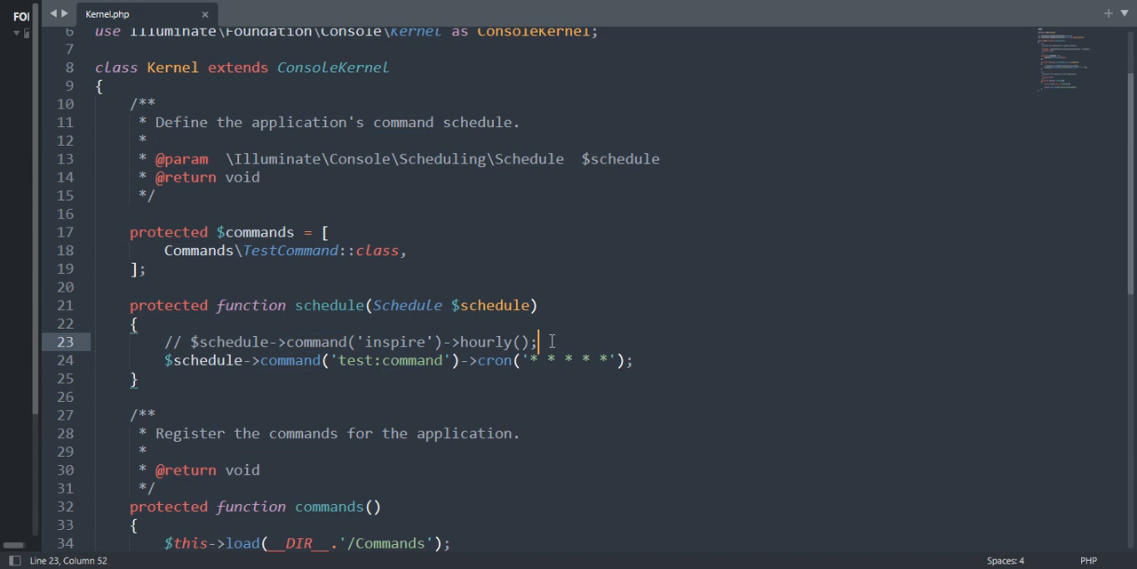
{"action": "left_click", "coordinate": [205, 15]}
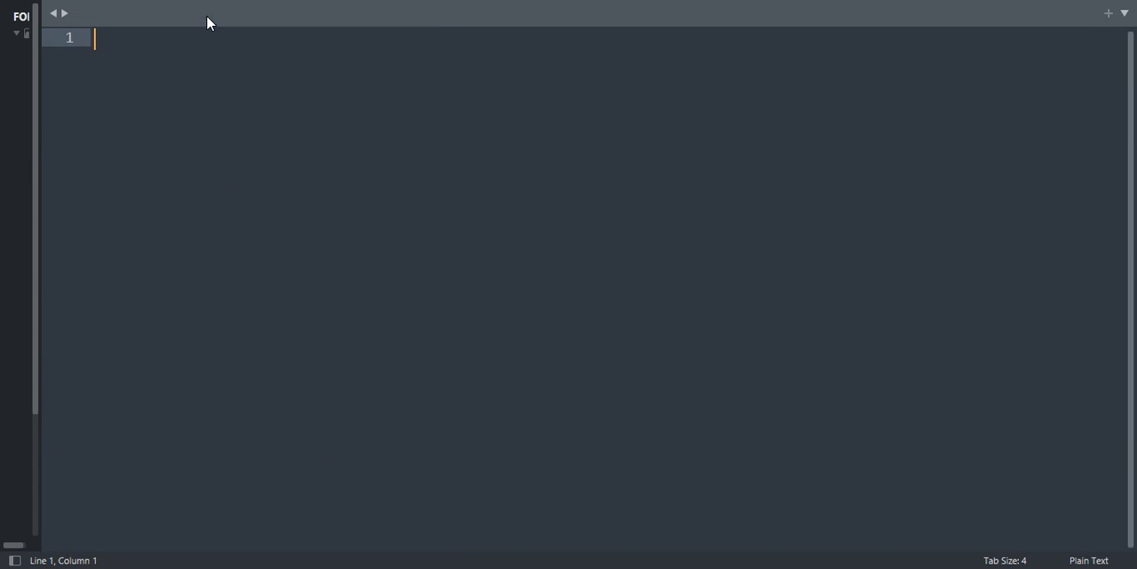
Step: Switch to the Hostinger panel in the browser and open the Cron Jobs page for sandeepdeveloper.com
{"action": "key", "text": "alt+Tab"}
{"action": "key", "text": "alt+Tab"}
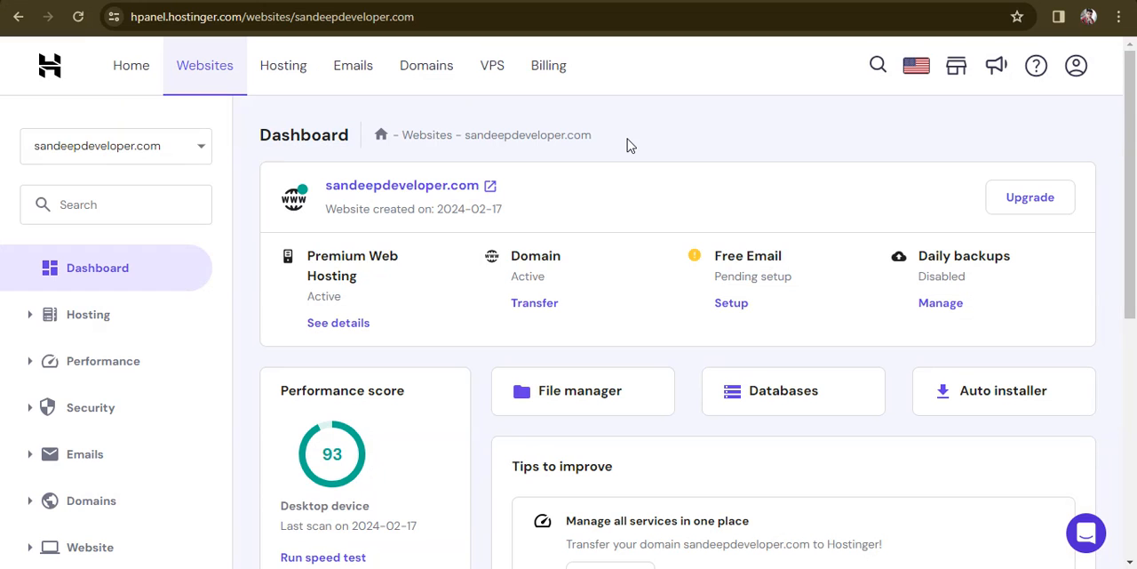
{"action": "left_click_drag", "start_coordinate": [1132, 199], "coordinate": [1134, 396]}
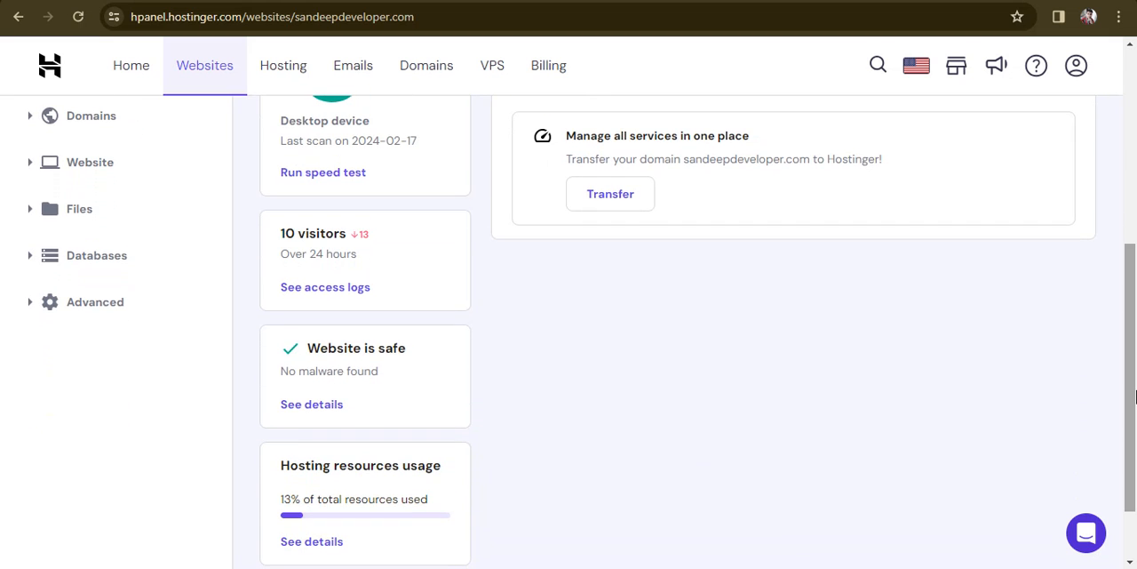
{"action": "left_click", "coordinate": [32, 309]}
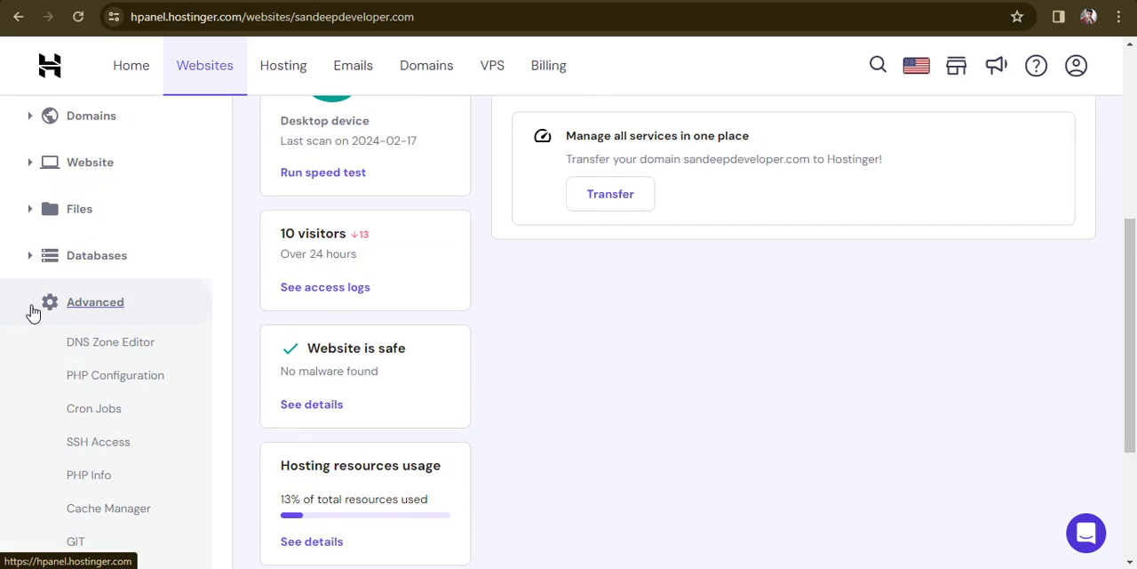
{"action": "left_click", "coordinate": [101, 414]}
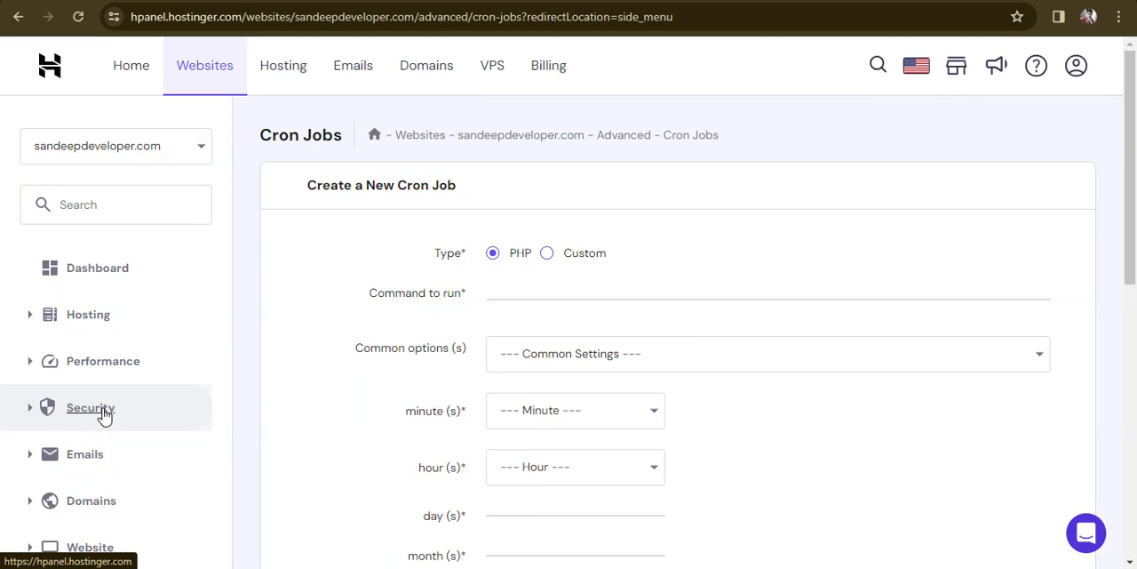
Step: Enter public_html/ as the command to run for the new PHP cron job
{"action": "left_click_drag", "start_coordinate": [1134, 189], "coordinate": [1135, 219]}
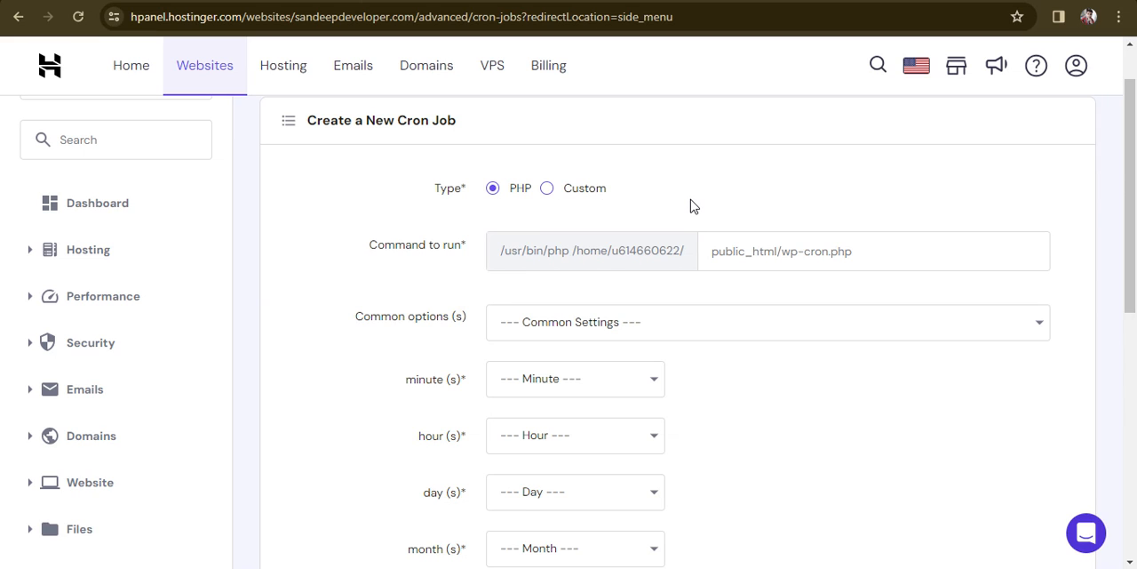
{"action": "left_click", "coordinate": [732, 252]}
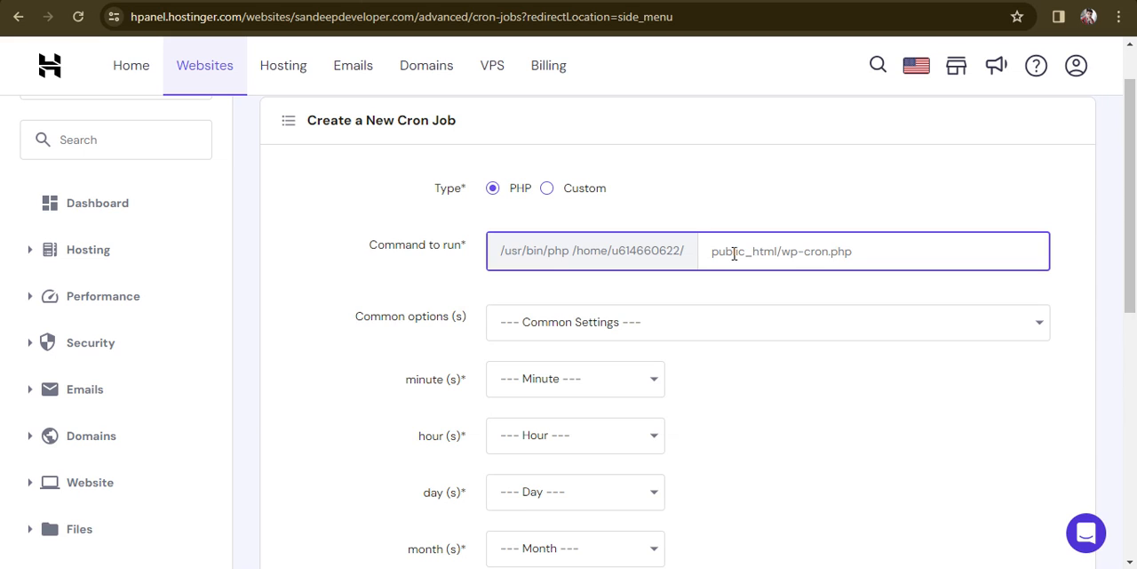
{"action": "type", "text": "public_html/"}
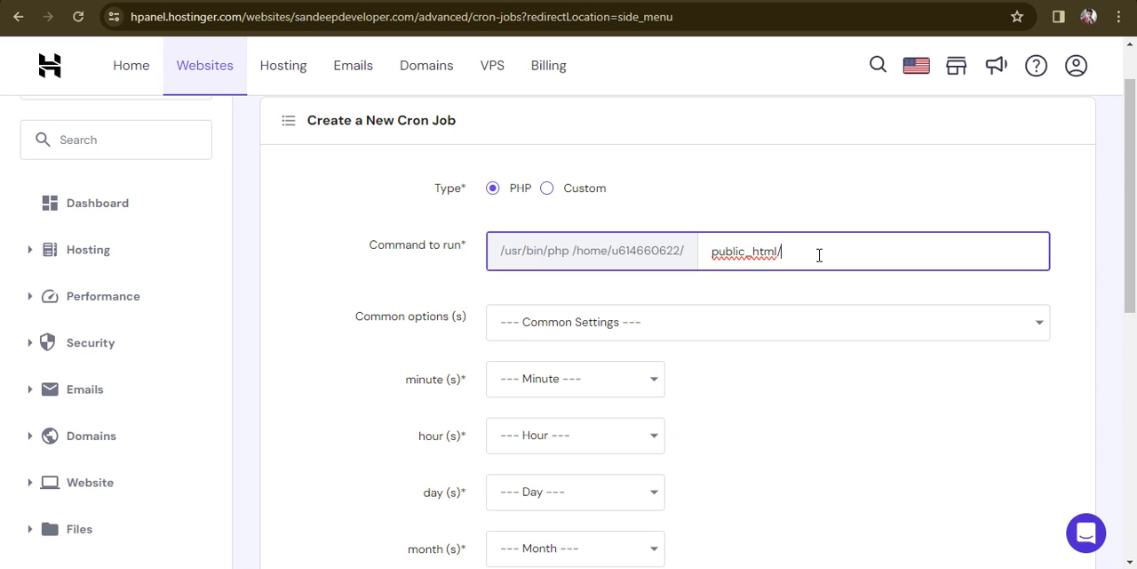
{"action": "left_click", "coordinate": [909, 223]}
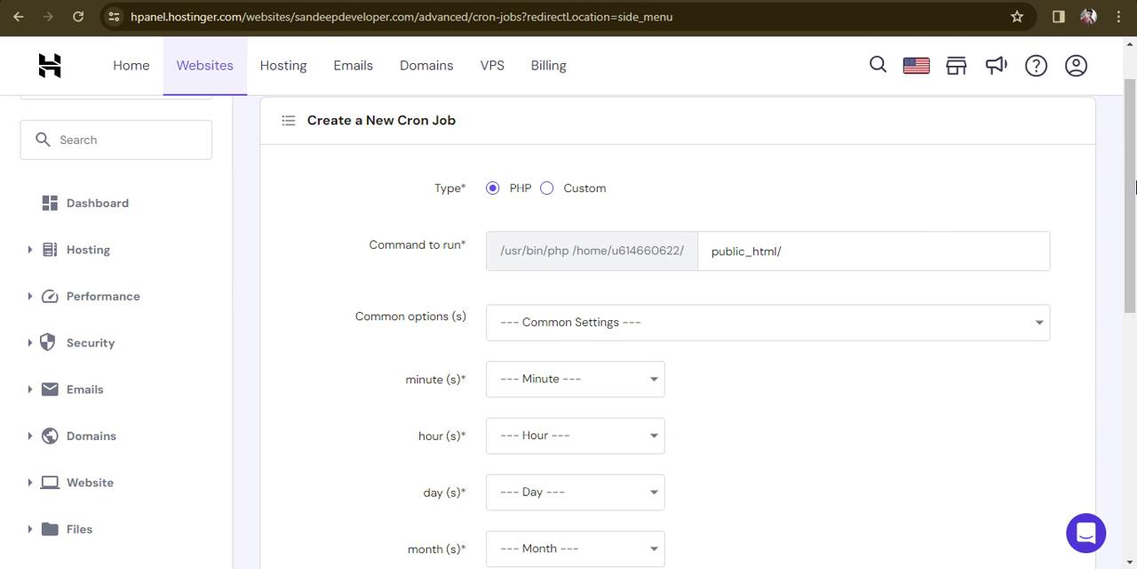
Step: Replace the new cron job's command with public_html/artisan schedule:run, copied from the existing cron job's entry
{"action": "left_click_drag", "start_coordinate": [1133, 192], "coordinate": [1134, 435]}
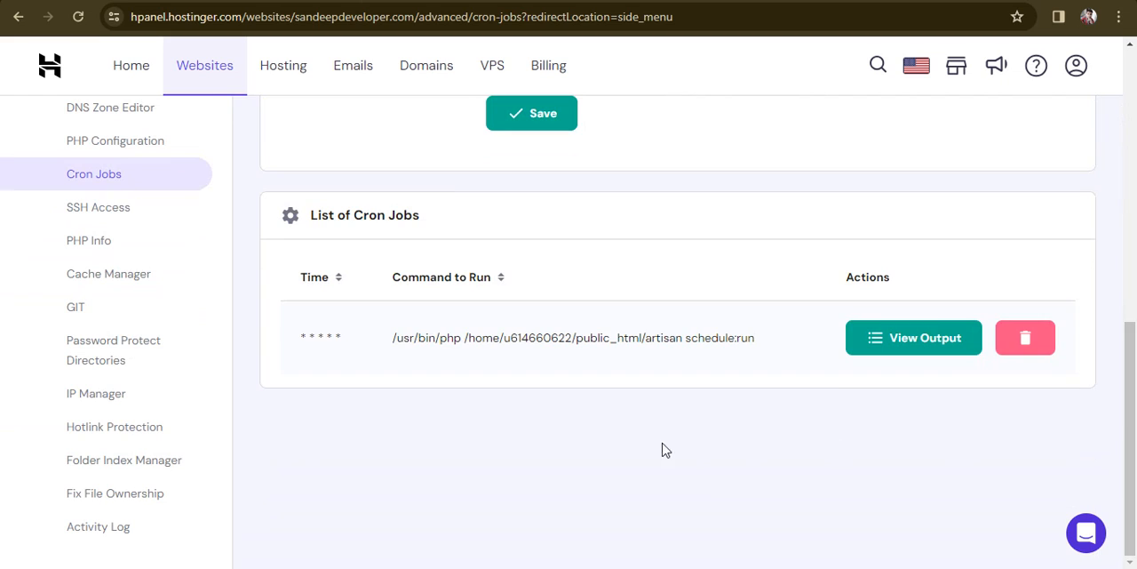
{"action": "mouse_move", "coordinate": [576, 339]}
{"action": "left_mouse_down"}
{"action": "mouse_move", "coordinate": [763, 345]}
{"action": "mouse_move", "coordinate": [575, 340]}
{"action": "left_mouse_up"}
{"action": "key", "text": "ctrl+c"}
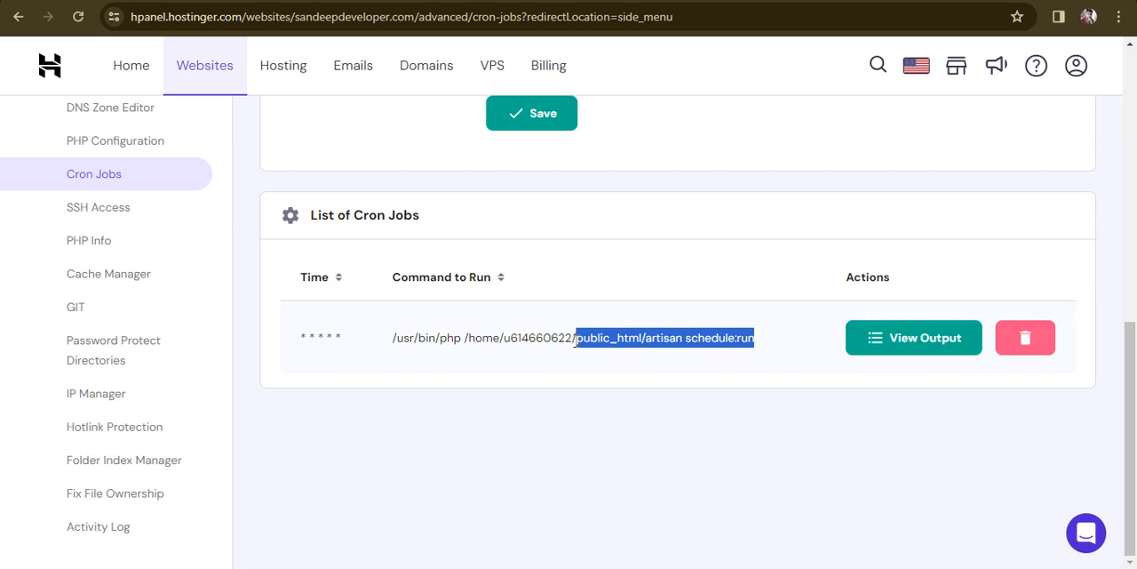
{"action": "left_click_drag", "start_coordinate": [1130, 409], "coordinate": [1124, 157]}
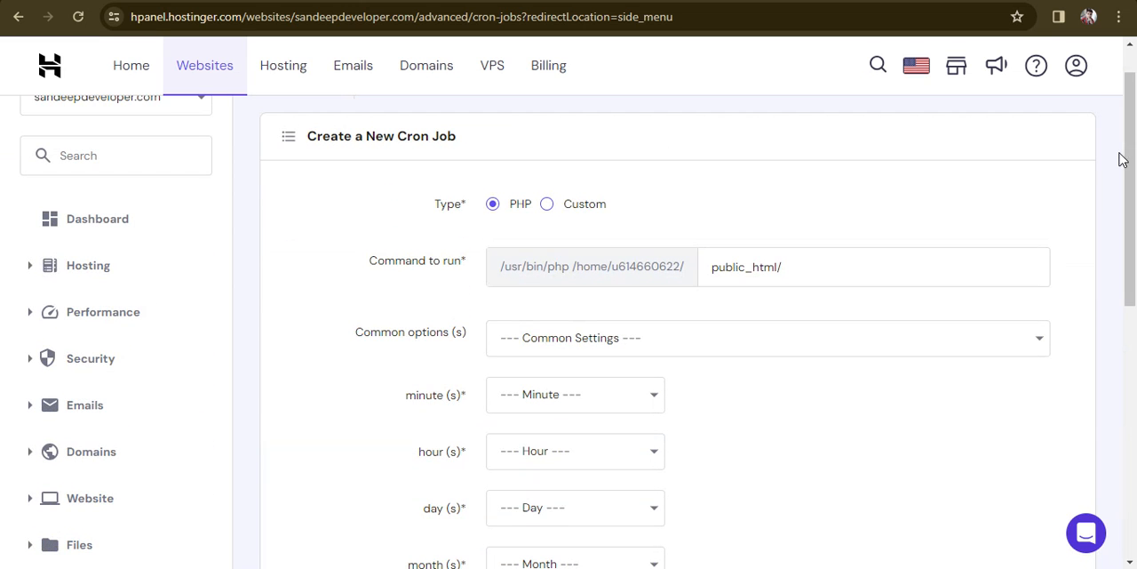
{"action": "left_click", "coordinate": [797, 273]}
{"action": "key", "text": "ctrl+a"}
{"action": "key", "text": "ctrl+v"}
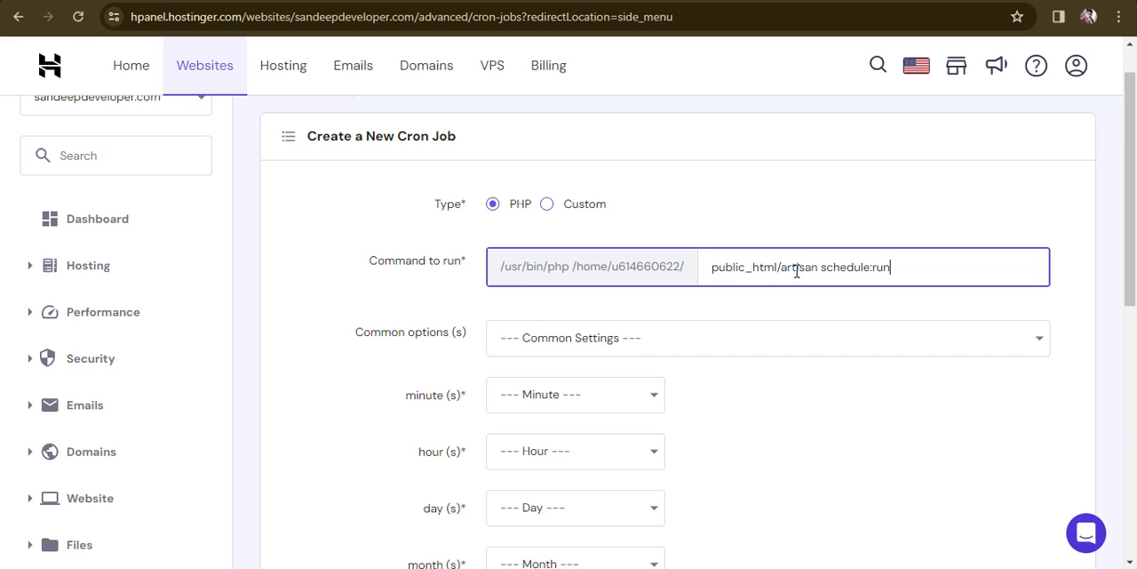
{"action": "left_click", "coordinate": [876, 268]}
{"action": "left_click_drag", "start_coordinate": [712, 269], "coordinate": [782, 269]}
{"action": "double_click", "coordinate": [793, 268]}
{"action": "double_click", "coordinate": [840, 268]}
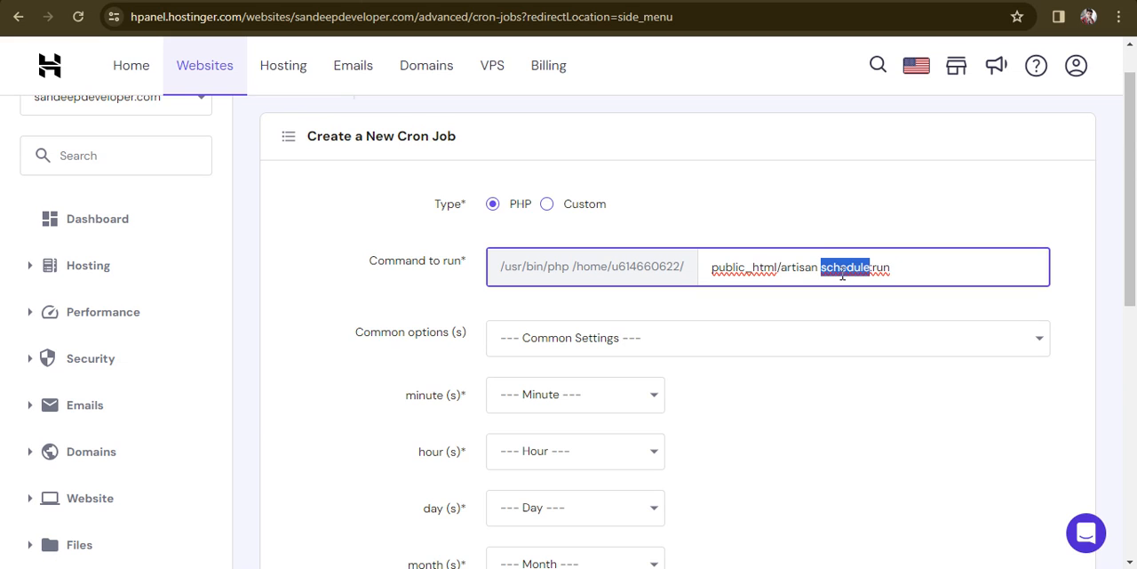
{"action": "left_click", "coordinate": [891, 271]}
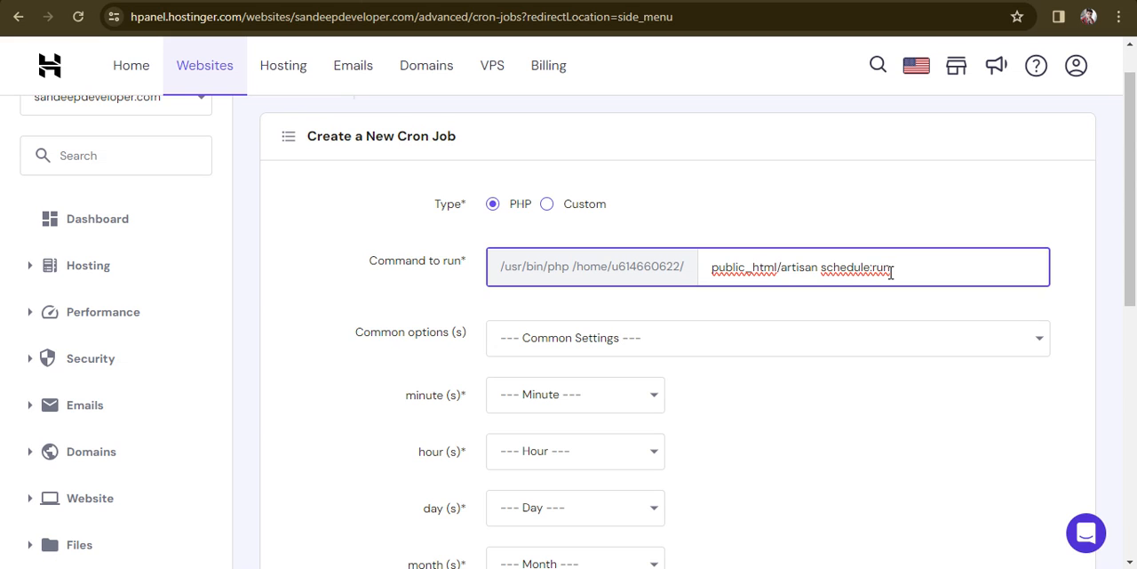
Step: Change the artisan command in the new cron job from schedule:run to text:command
{"action": "key", "text": "ctrl+Left"}
{"action": "key", "text": "ctrl+shift+Left"}
{"action": "type", "text": "text"}
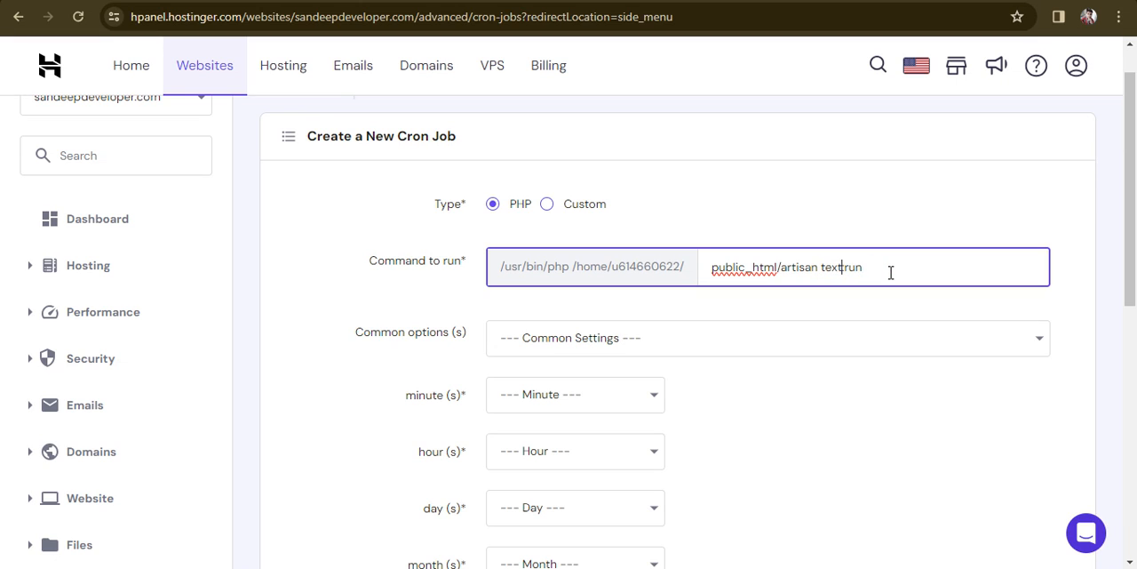
{"action": "key", "text": "shift+End"}
{"action": "type", "text": ":command"}
{"action": "key", "text": "ctrl+shift+Left"}
{"action": "key", "text": "ctrl+shift+Left"}
{"action": "key", "text": "ctrl+shift+Left"}
{"action": "key", "text": "ctrl+shift+Left"}
{"action": "key", "text": "ctrl+shift+Left"}
{"action": "key", "text": "ctrl+shift+Left"}
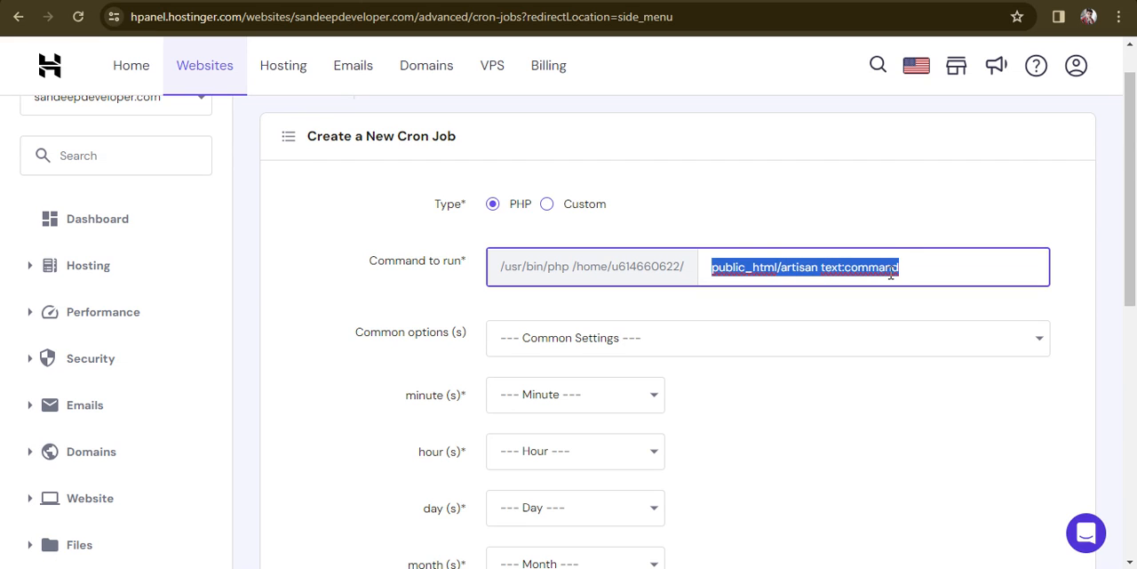
{"action": "key", "text": "Right"}
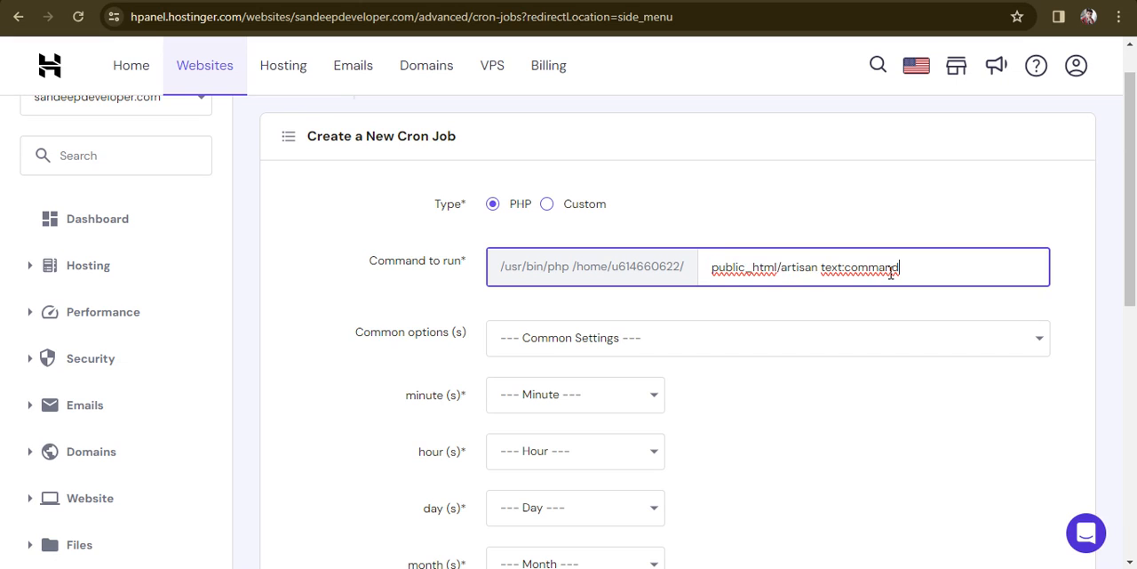
Step: Insert a folder_name subfolder between public_html and artisan in the command path
{"action": "key", "text": "ctrl+Left"}
{"action": "key", "text": "ctrl+Left"}
{"action": "type", "text": "/"}
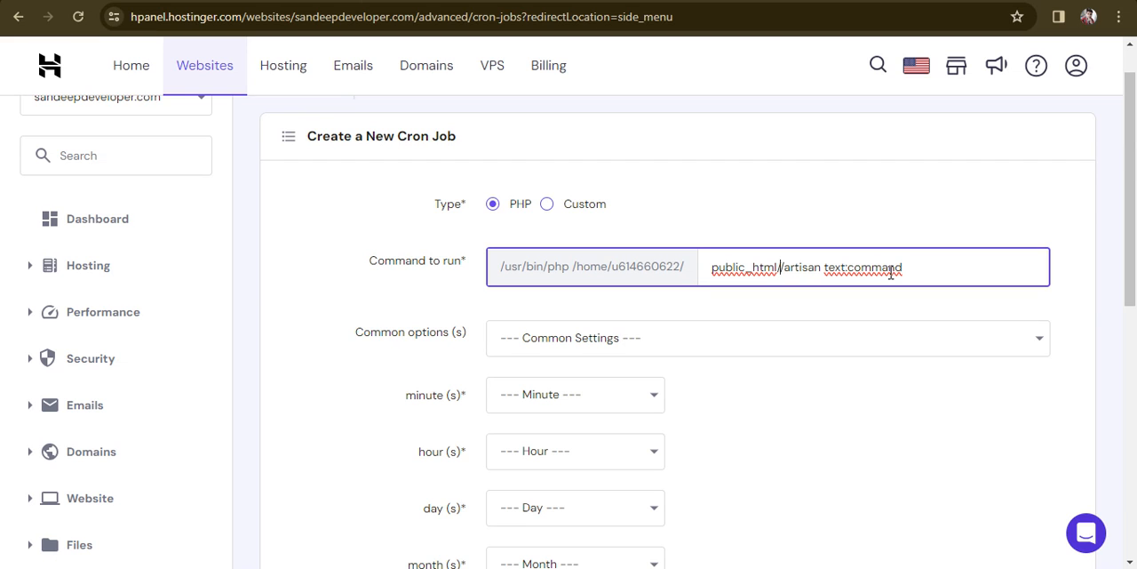
{"action": "type", "text": "s"}
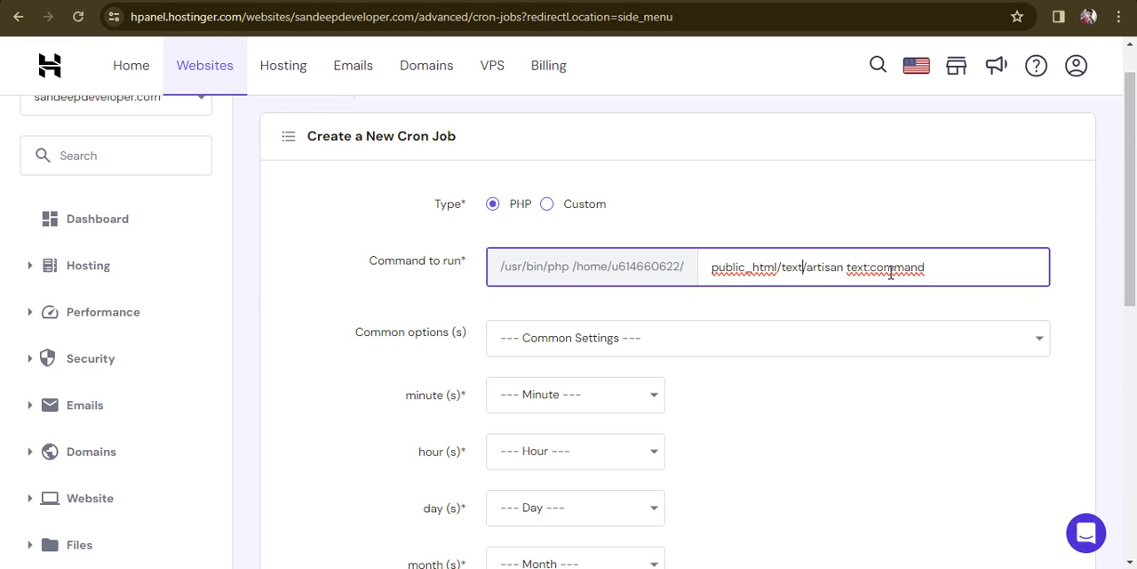
{"action": "key", "text": "BackSpace"}
{"action": "key", "text": "BackSpace"}
{"action": "key", "text": "BackSpace"}
{"action": "type", "text": "folder_na"}
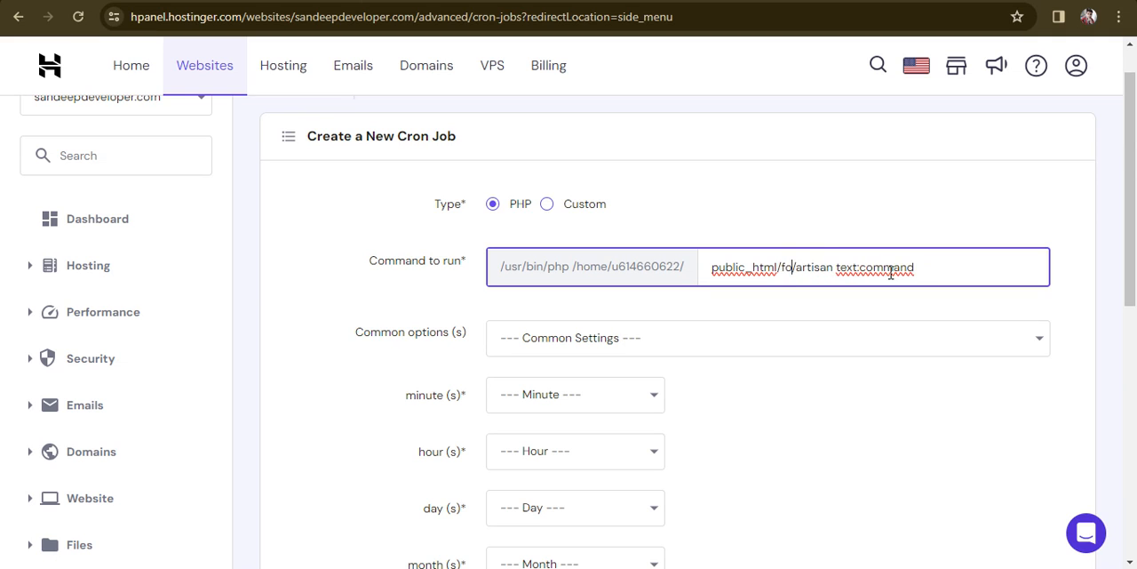
{"action": "type", "text": "me"}
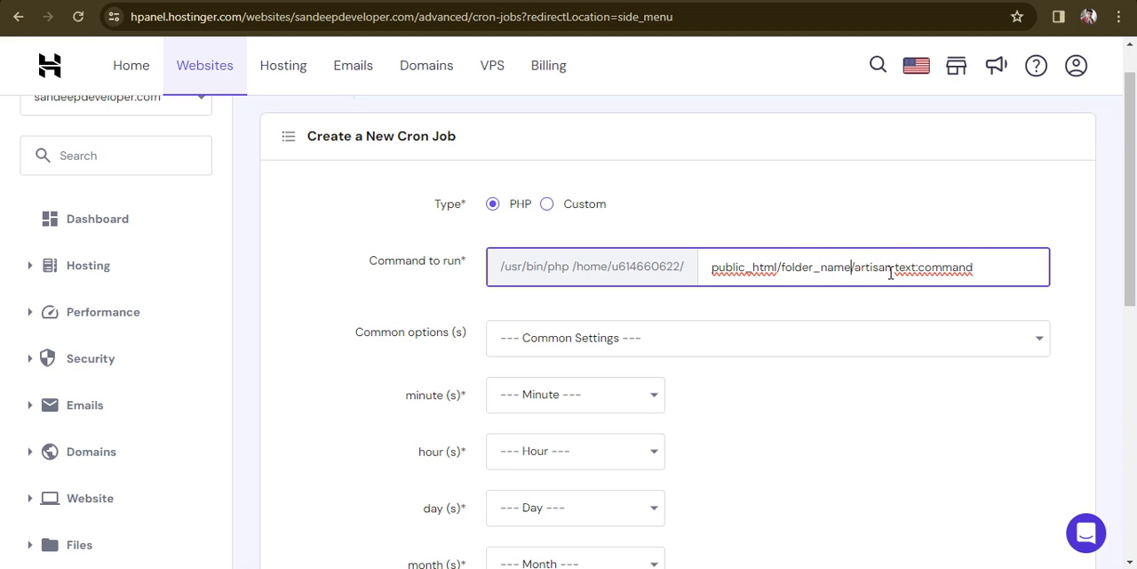
Step: Select the text:command part of the command, and clear the whole command to run
{"action": "key", "text": "Right"}
{"action": "key", "text": "Right"}
{"action": "key", "text": "Right"}
{"action": "key", "text": "Right"}
{"action": "key", "text": "Right"}
{"action": "key", "text": "Right"}
{"action": "key", "text": "Right"}
{"action": "key", "text": "Right"}
{"action": "key", "text": "Right"}
{"action": "key", "text": "ctrl+shift+Right"}
{"action": "key", "text": "ctrl+shift+Right"}
{"action": "key", "text": "ctrl+shift+Right"}
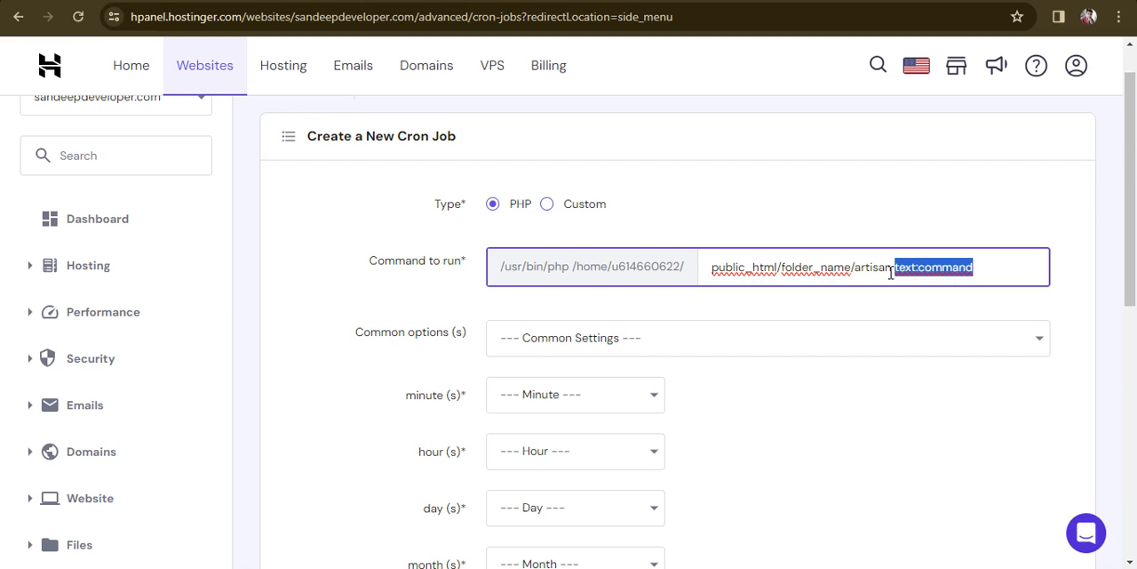
{"action": "key", "text": "BackSpace"}
{"action": "key", "text": "BackSpace"}
{"action": "key", "text": "BackSpace"}
{"action": "key", "text": "BackSpace"}
{"action": "key", "text": "BackSpace"}
{"action": "key", "text": "BackSpace"}
{"action": "key", "text": "BackSpace"}
{"action": "key", "text": "BackSpace"}
{"action": "key", "text": "BackSpace"}
{"action": "key", "text": "BackSpace"}
{"action": "key", "text": "BackSpace"}
{"action": "key", "text": "BackSpace"}
{"action": "key", "text": "BackSpace"}
{"action": "key", "text": "BackSpace"}
{"action": "key", "text": "BackSpace"}
{"action": "key", "text": "BackSpace"}
{"action": "key", "text": "BackSpace"}
{"action": "key", "text": "BackSpace"}
{"action": "key", "text": "BackSpace"}
{"action": "key", "text": "BackSpace"}
{"action": "key", "text": "BackSpace"}
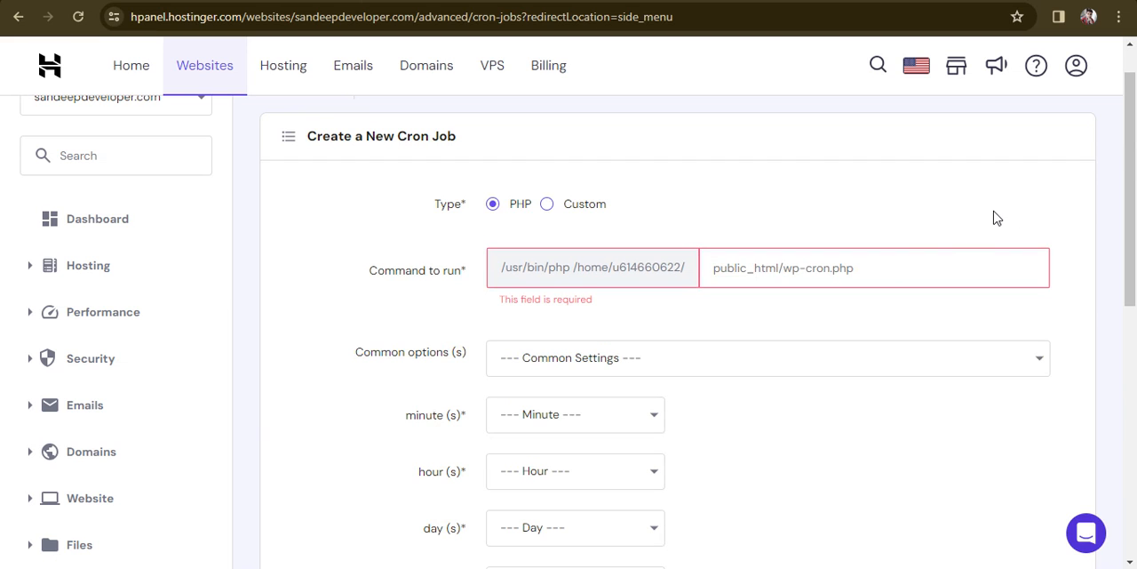
Step: Look through the common schedule options without choosing one, and set the minute to Every minute (*) and the hour to Every Hour (*)
{"action": "left_click_drag", "start_coordinate": [1134, 211], "coordinate": [1128, 294]}
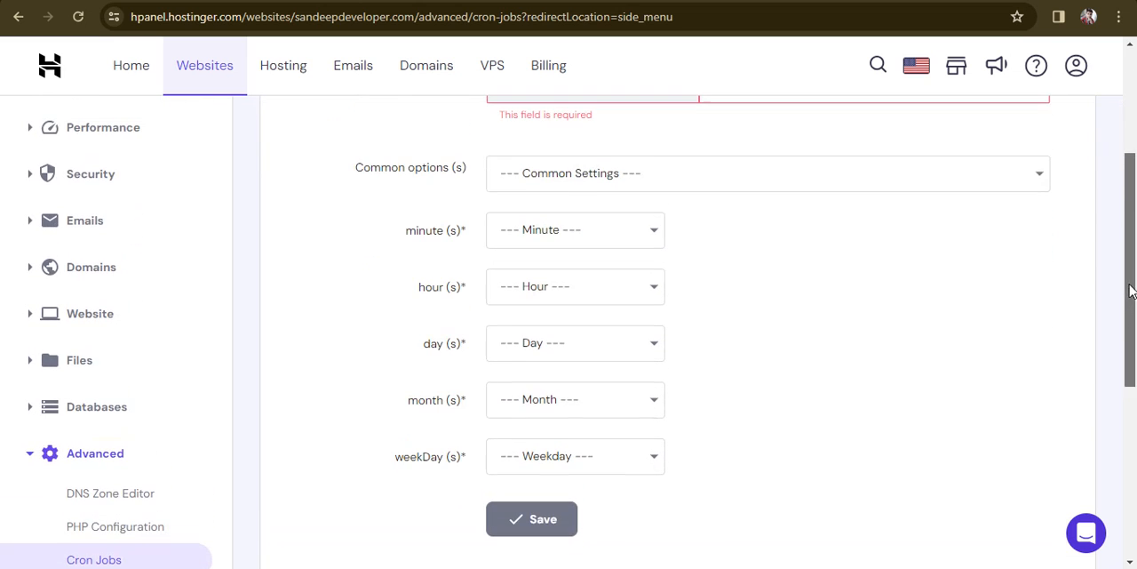
{"action": "left_click", "coordinate": [636, 188]}
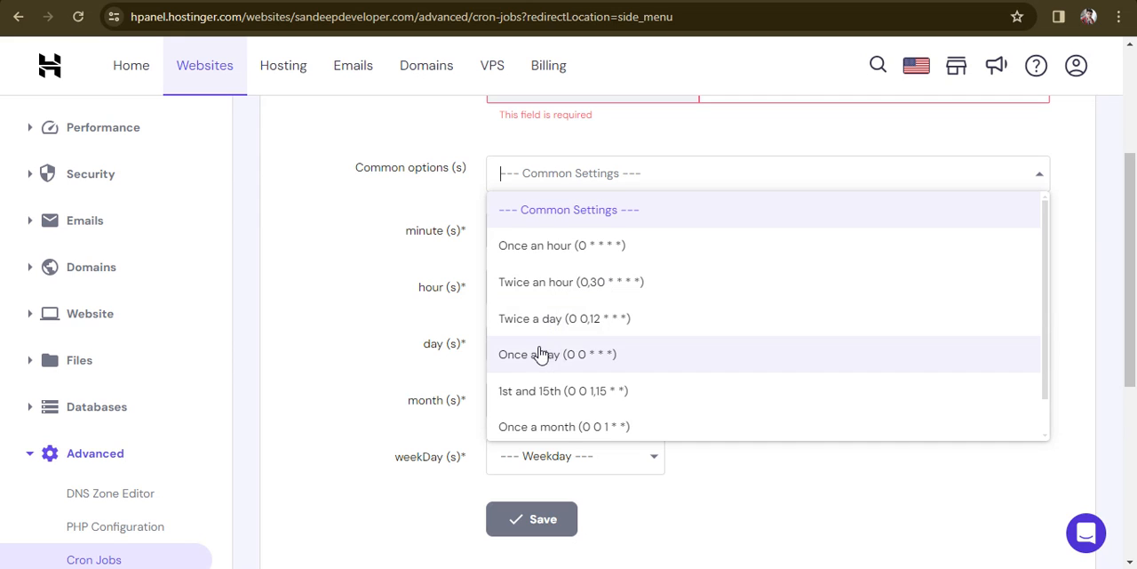
{"action": "left_click", "coordinate": [326, 274]}
{"action": "left_click", "coordinate": [579, 229]}
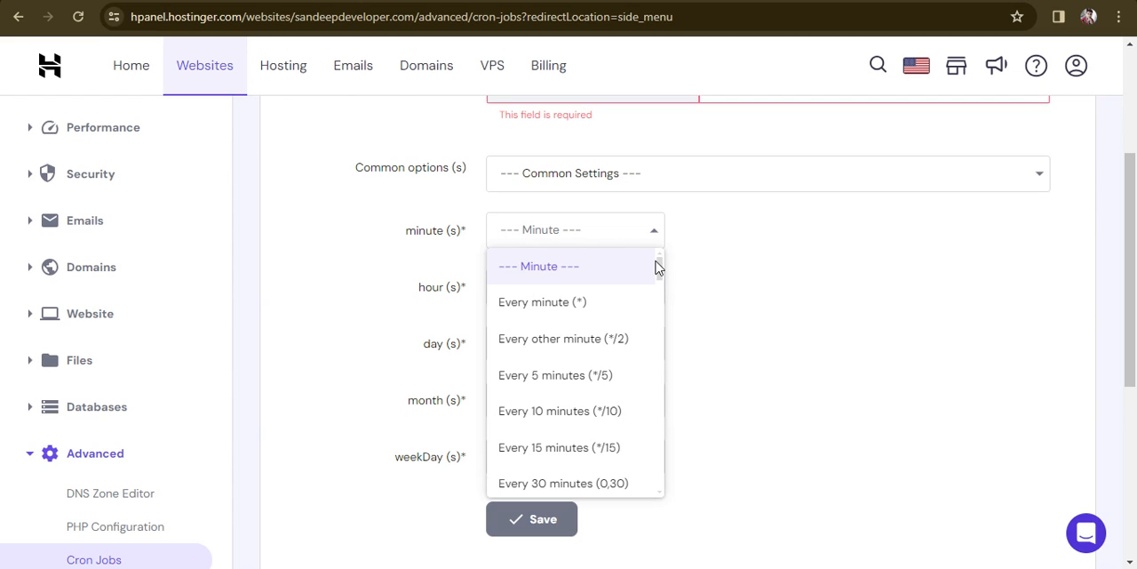
{"action": "left_click", "coordinate": [579, 301]}
{"action": "left_click", "coordinate": [560, 300]}
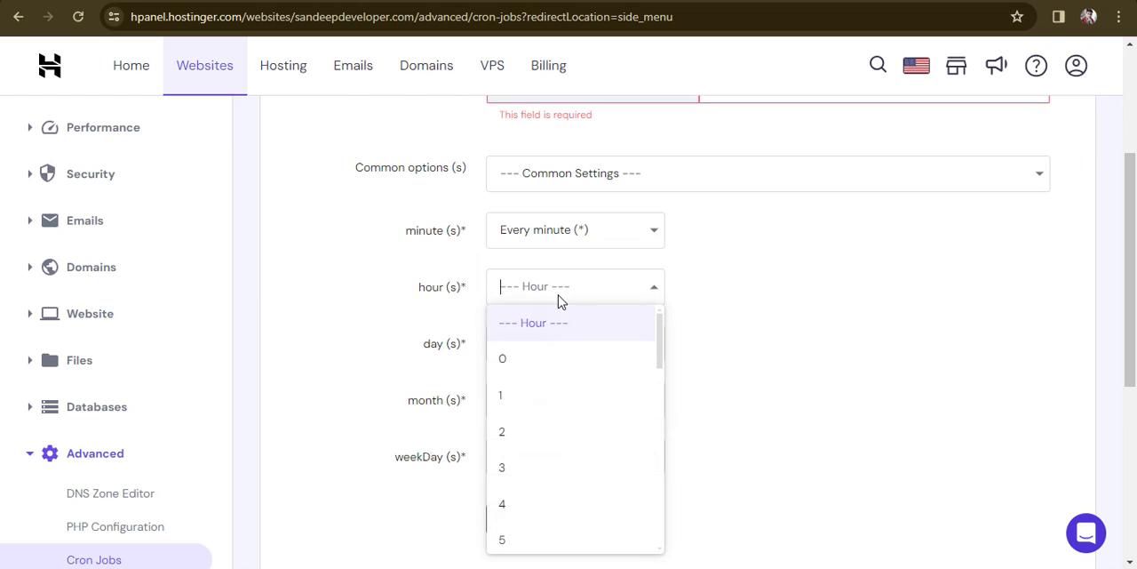
{"action": "scroll", "coordinate": [1128, 284], "scroll_direction": "down", "scroll_amount": 2}
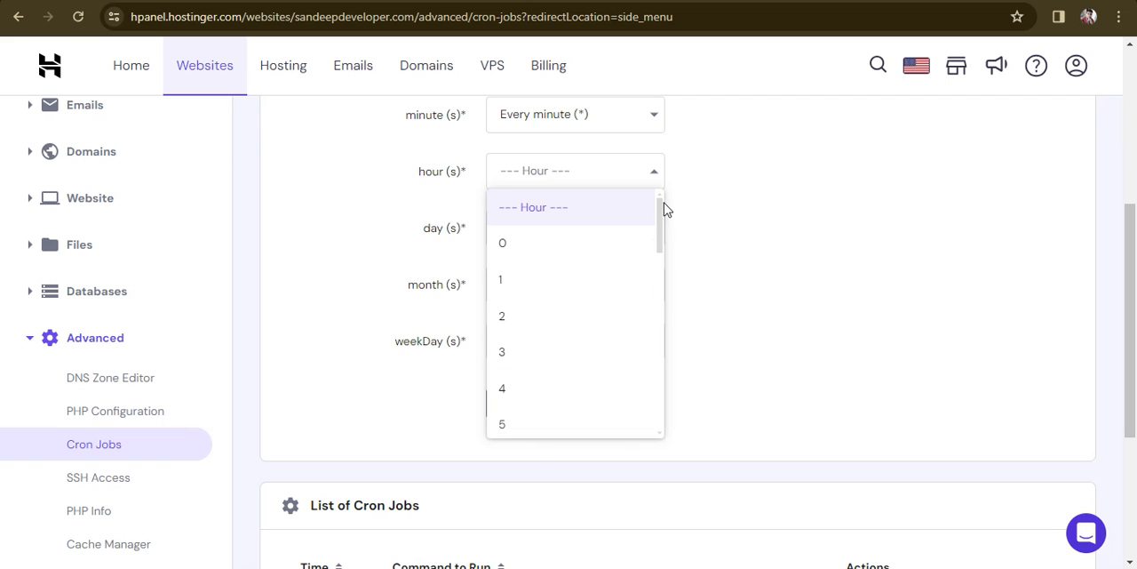
{"action": "left_click_drag", "start_coordinate": [660, 211], "coordinate": [667, 400]}
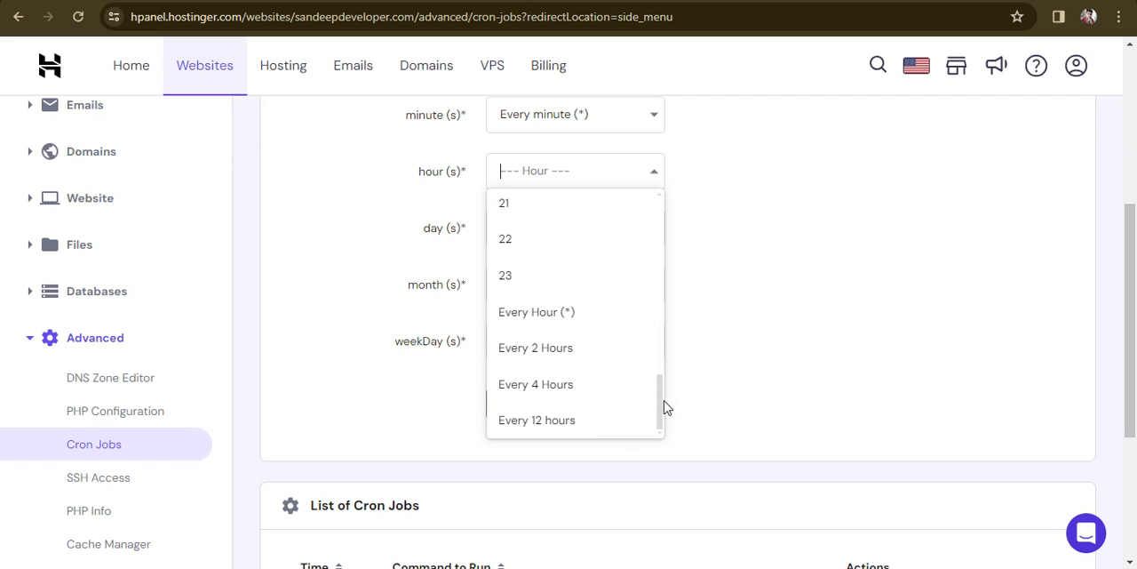
{"action": "left_click", "coordinate": [560, 310]}
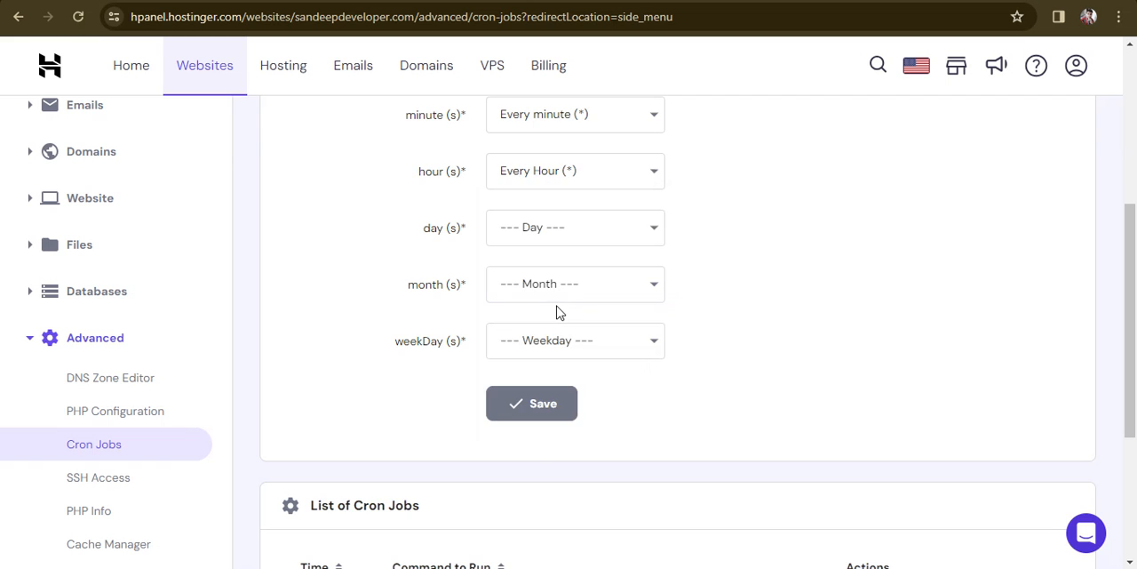
Step: Set the cron schedule's day to Every Day (*), month to Every Month (*) and weekday to Every Weekday (*)
{"action": "left_click", "coordinate": [571, 228]}
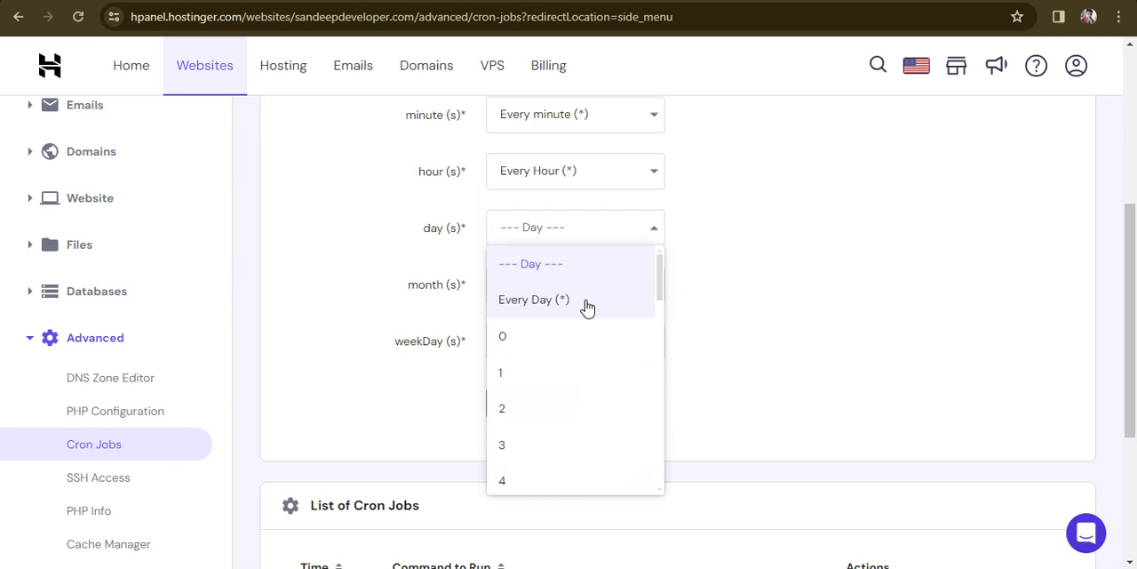
{"action": "left_click", "coordinate": [586, 304]}
{"action": "left_click", "coordinate": [562, 284]}
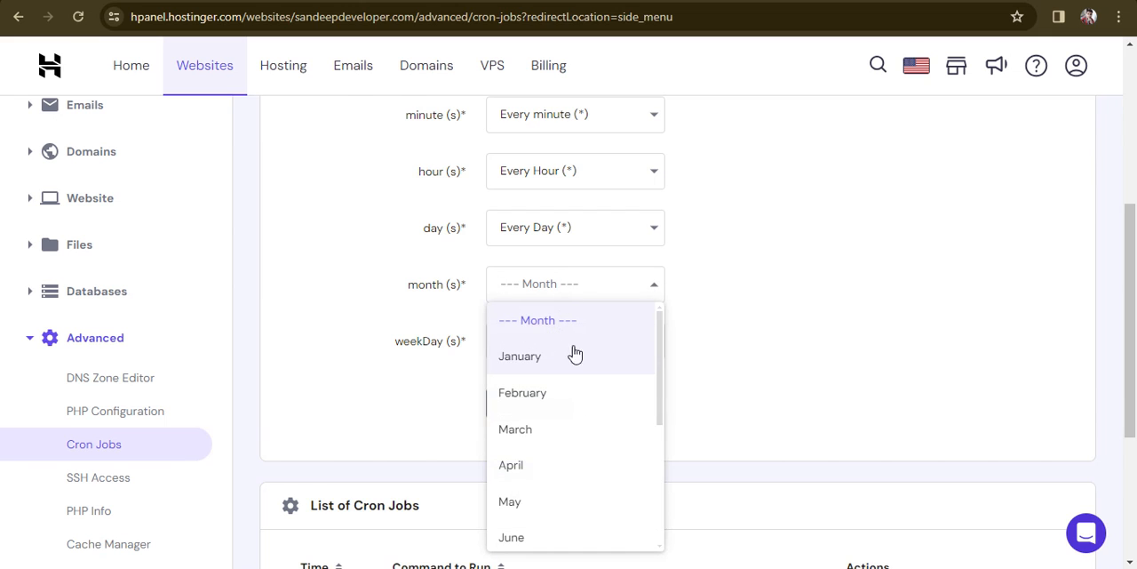
{"action": "left_click_drag", "start_coordinate": [660, 346], "coordinate": [662, 487]}
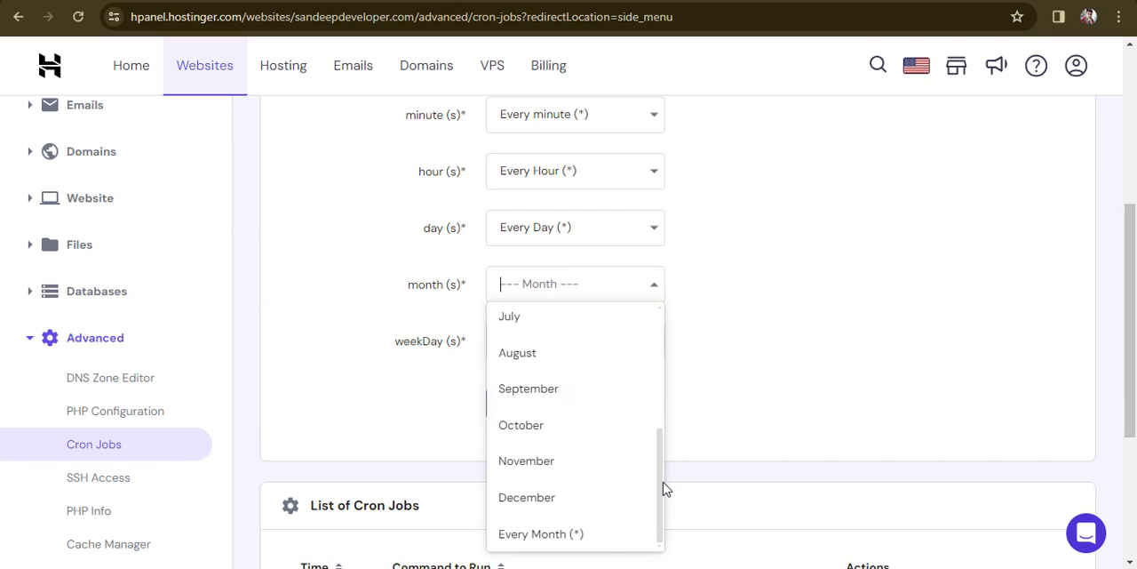
{"action": "left_click", "coordinate": [559, 535]}
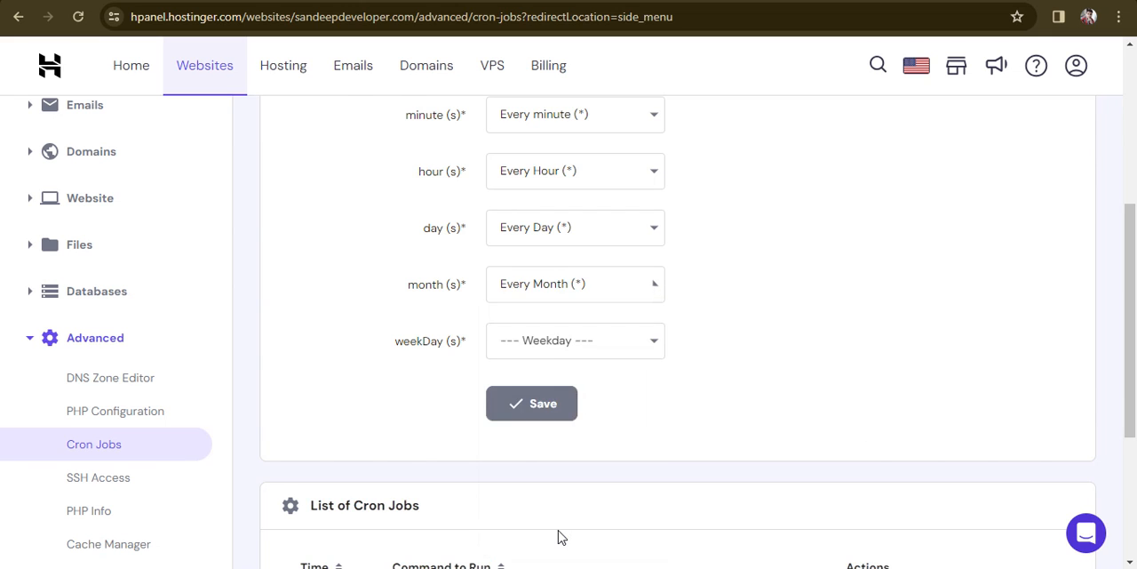
{"action": "left_click", "coordinate": [625, 354]}
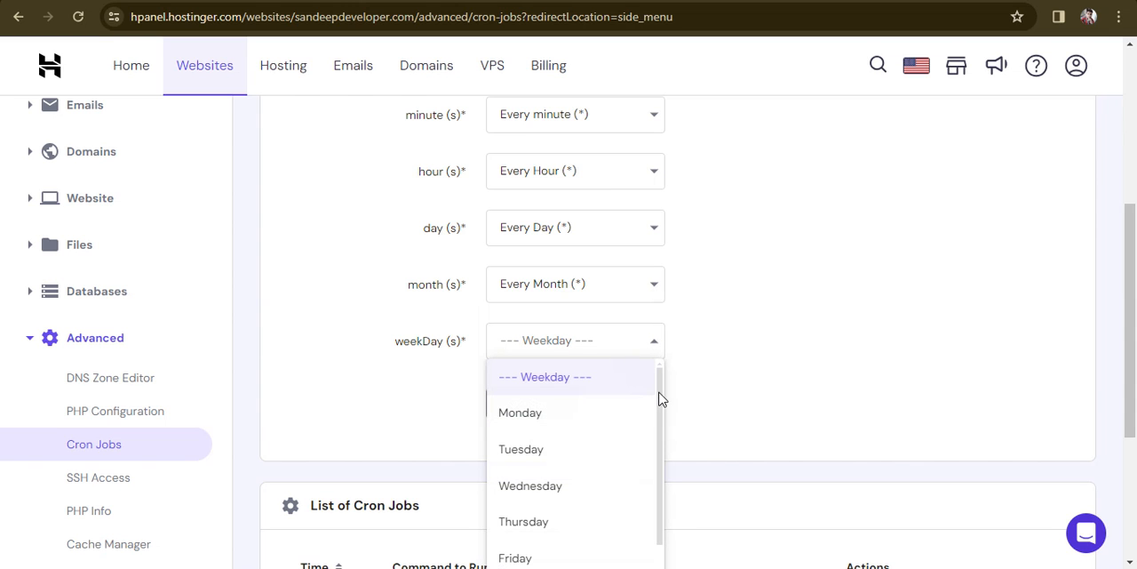
{"action": "scroll", "coordinate": [908, 370], "scroll_direction": "down", "scroll_amount": 2}
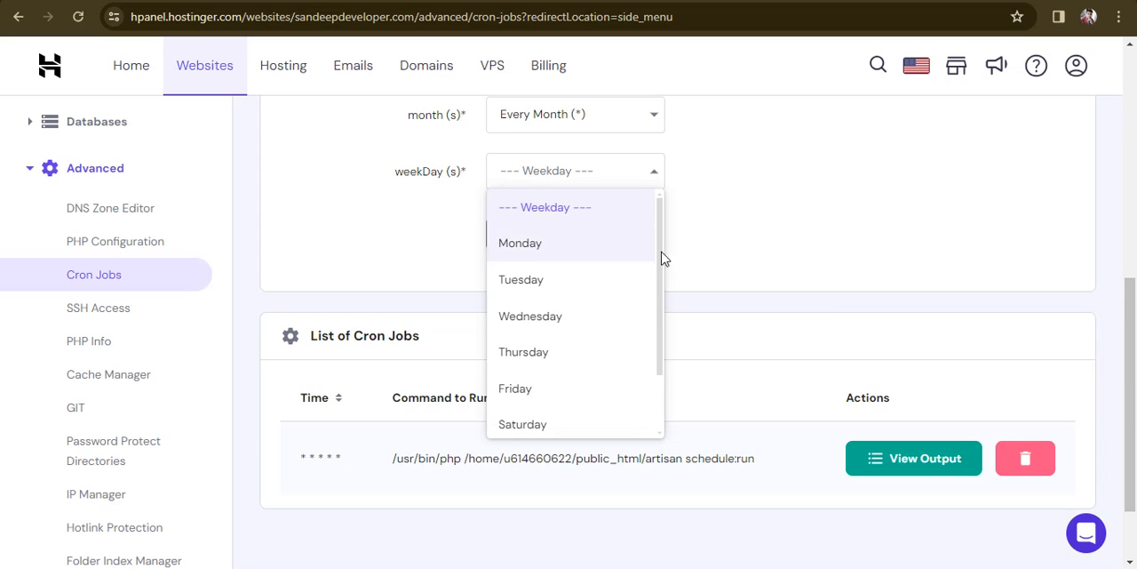
{"action": "scroll", "coordinate": [665, 397], "scroll_direction": "down", "scroll_amount": 2}
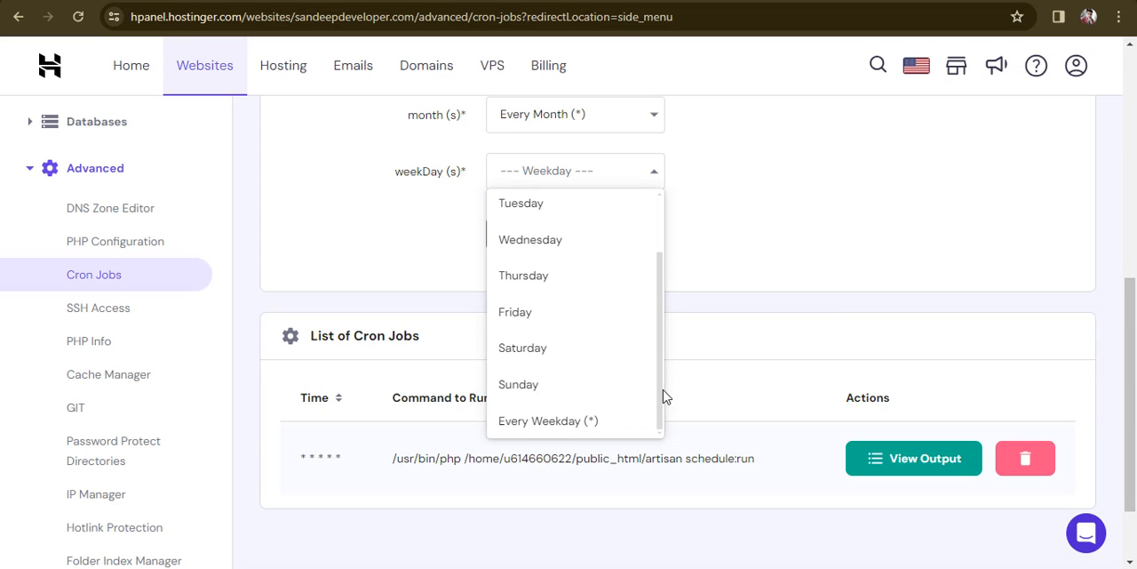
{"action": "left_click", "coordinate": [556, 429]}
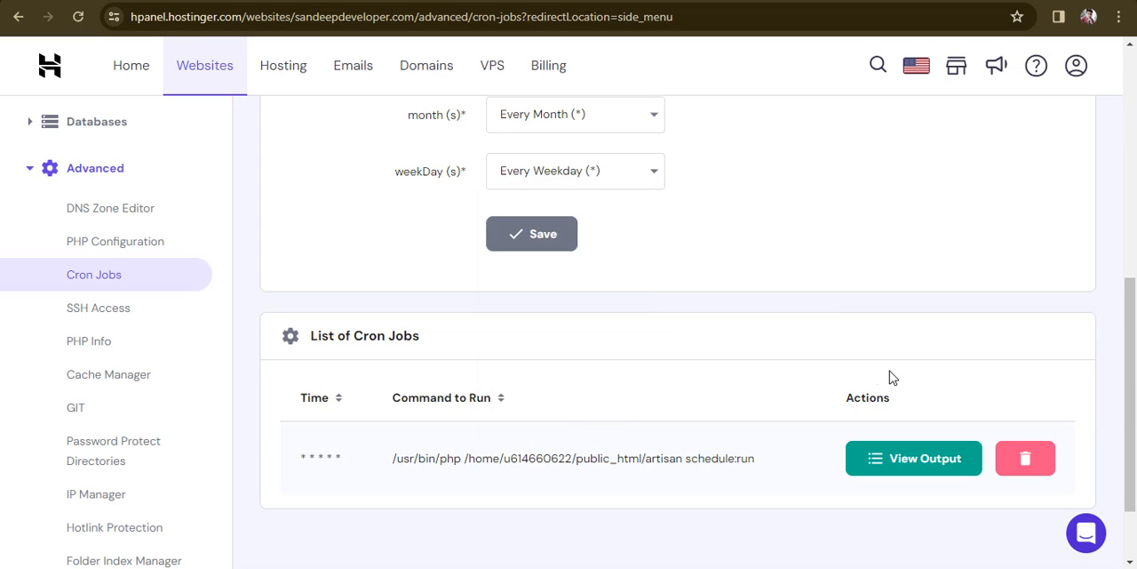
Step: Review the chosen schedule values and the existing cron job's time pattern and schedule:run command
{"action": "left_click_drag", "start_coordinate": [1126, 430], "coordinate": [1133, 344]}
{"action": "left_click", "coordinate": [861, 227]}
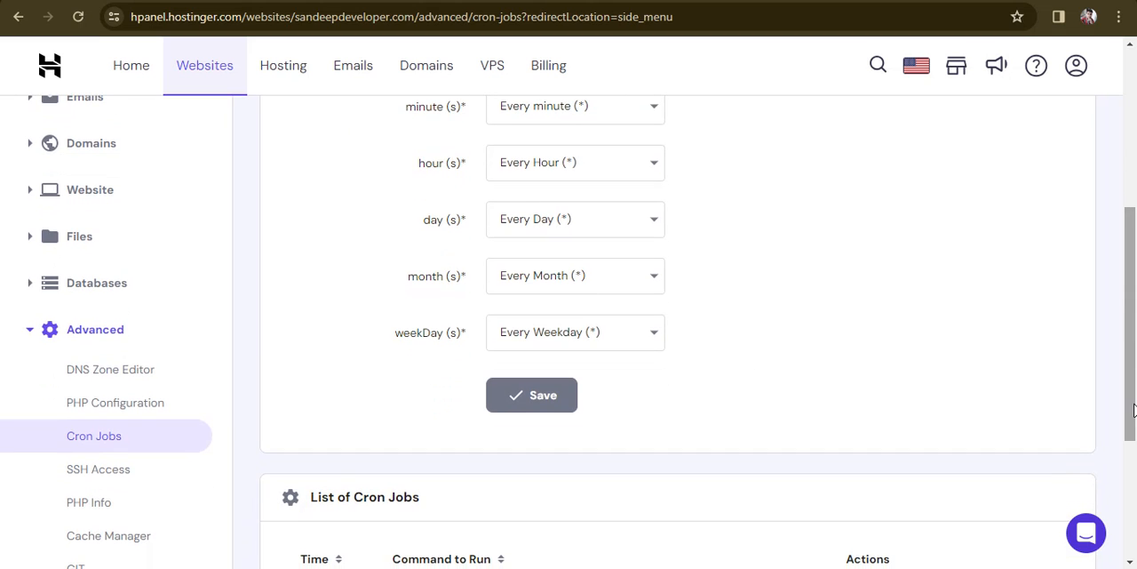
{"action": "scroll", "coordinate": [509, 439], "scroll_direction": "down", "scroll_amount": 3}
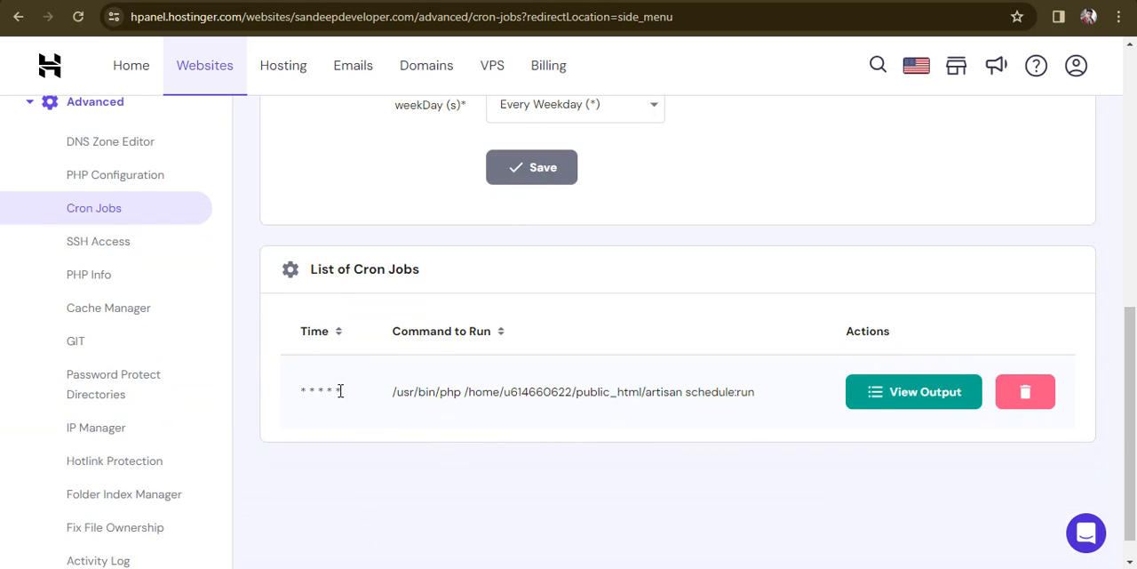
{"action": "left_click_drag", "start_coordinate": [303, 393], "coordinate": [353, 396]}
{"action": "left_click_drag", "start_coordinate": [684, 391], "coordinate": [756, 392]}
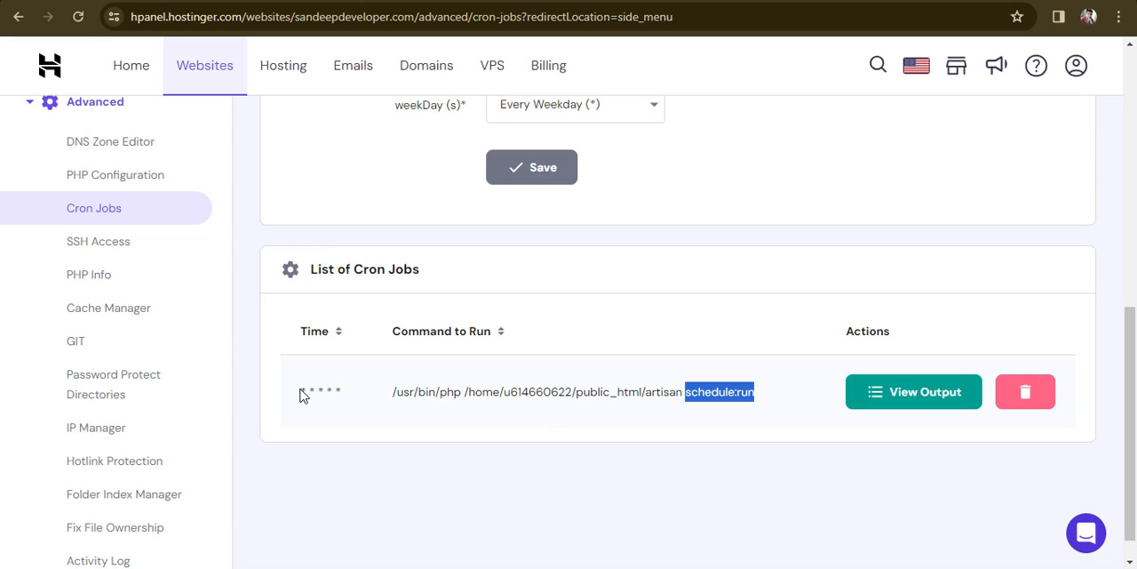
{"action": "left_click_drag", "start_coordinate": [300, 392], "coordinate": [375, 394]}
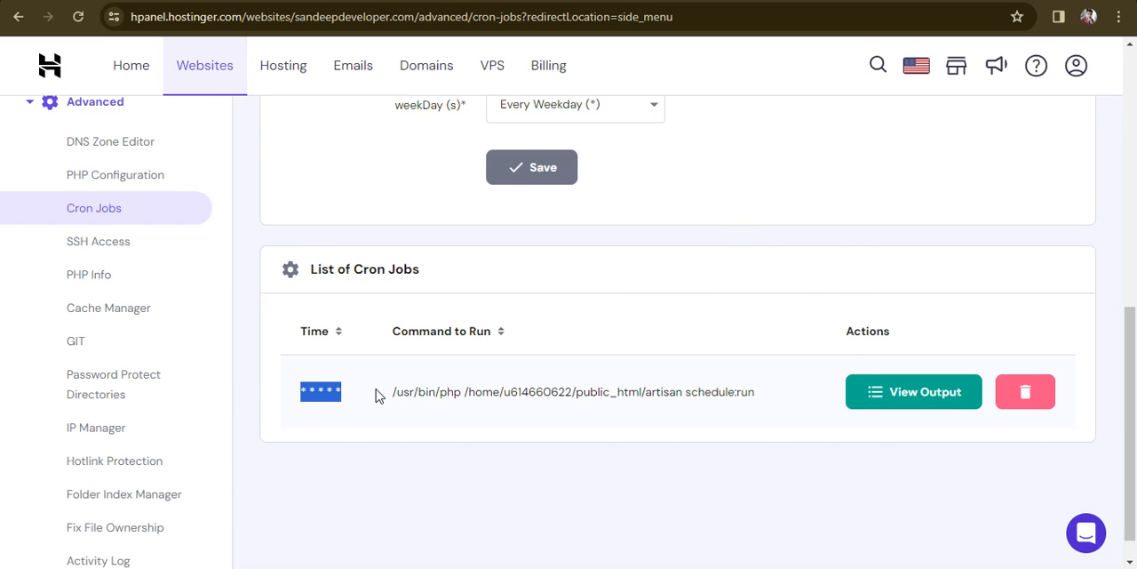
Step: Switch to FileZilla, showing the remote app/Console folder with Kernel.php
{"action": "key", "text": "alt+Tab"}
{"action": "key", "text": "alt+Tab"}
{"action": "key", "text": "alt+Tab"}
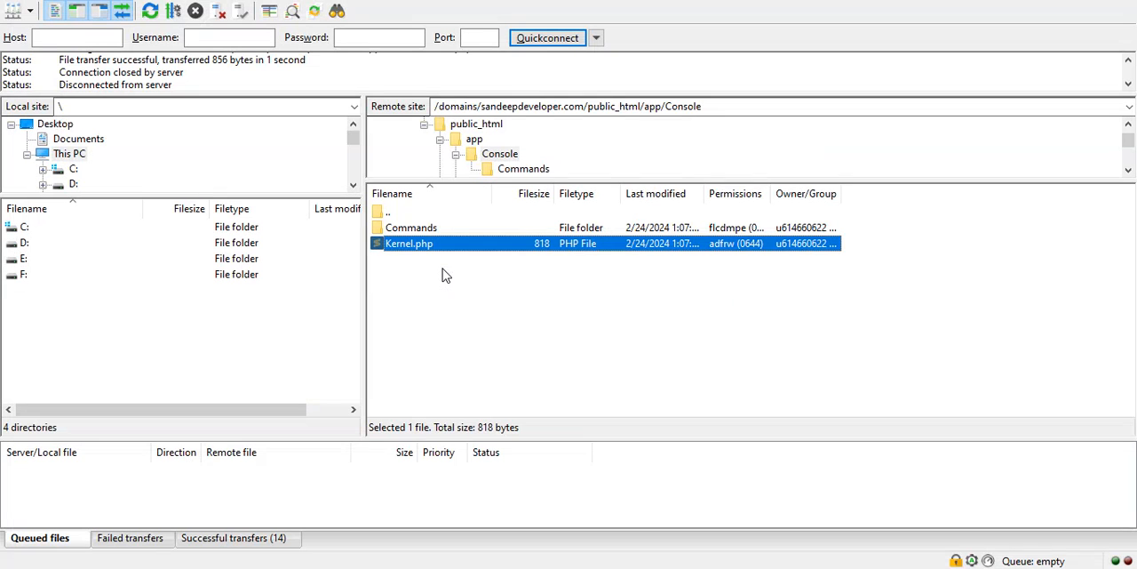
Step: Open Kernel.php from the remote Console folder, discarding the local copy and downloading it anew, and go to its schedule function
{"action": "right_click", "coordinate": [414, 248]}
{"action": "left_click", "coordinate": [429, 292]}
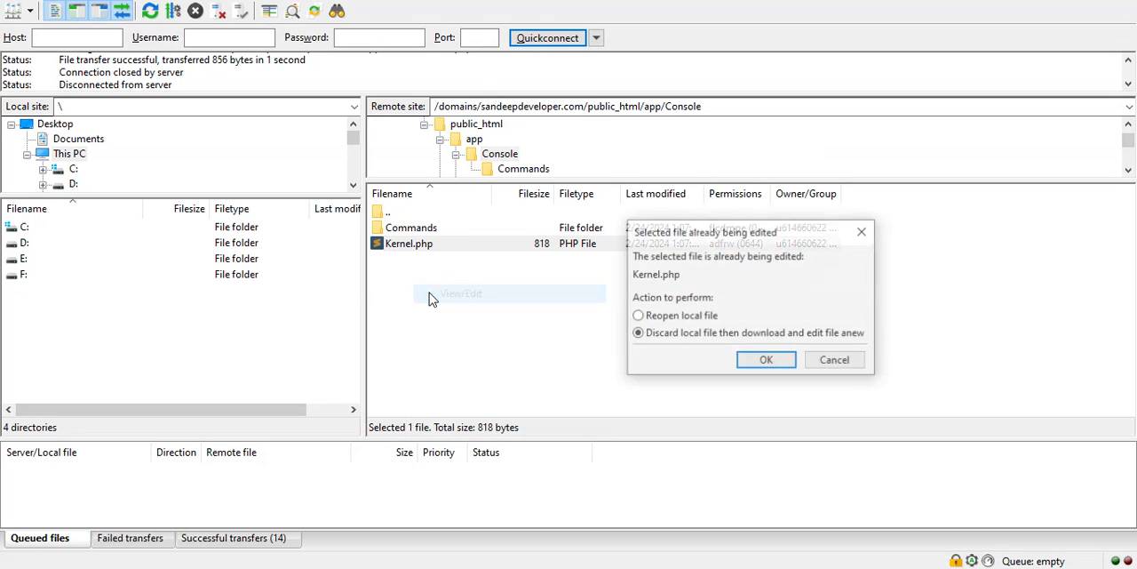
{"action": "key", "text": "Return"}
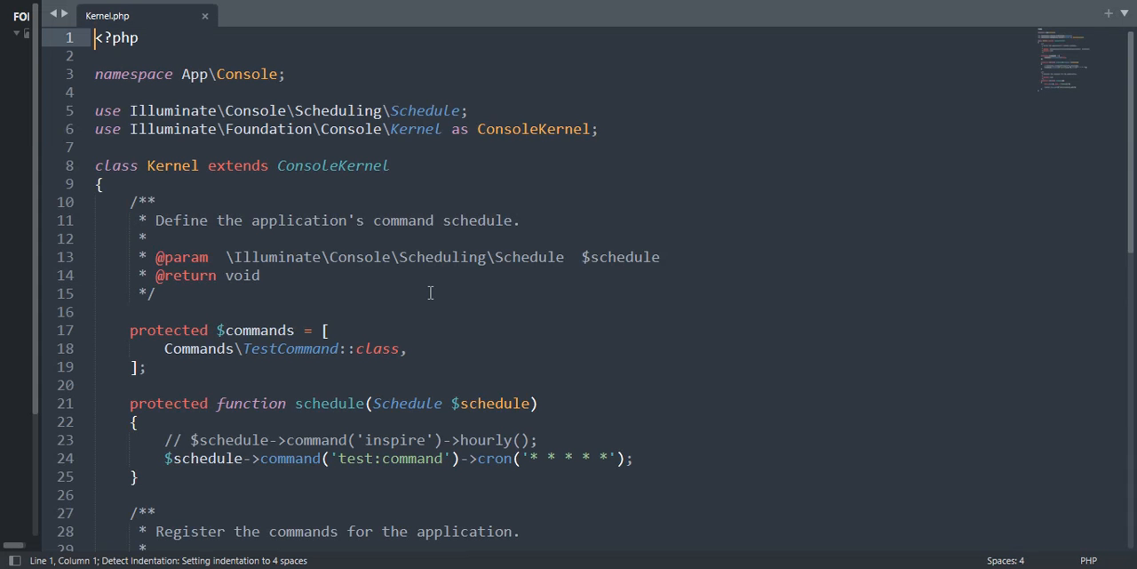
{"action": "scroll", "coordinate": [1134, 232], "scroll_direction": "down", "scroll_amount": 1}
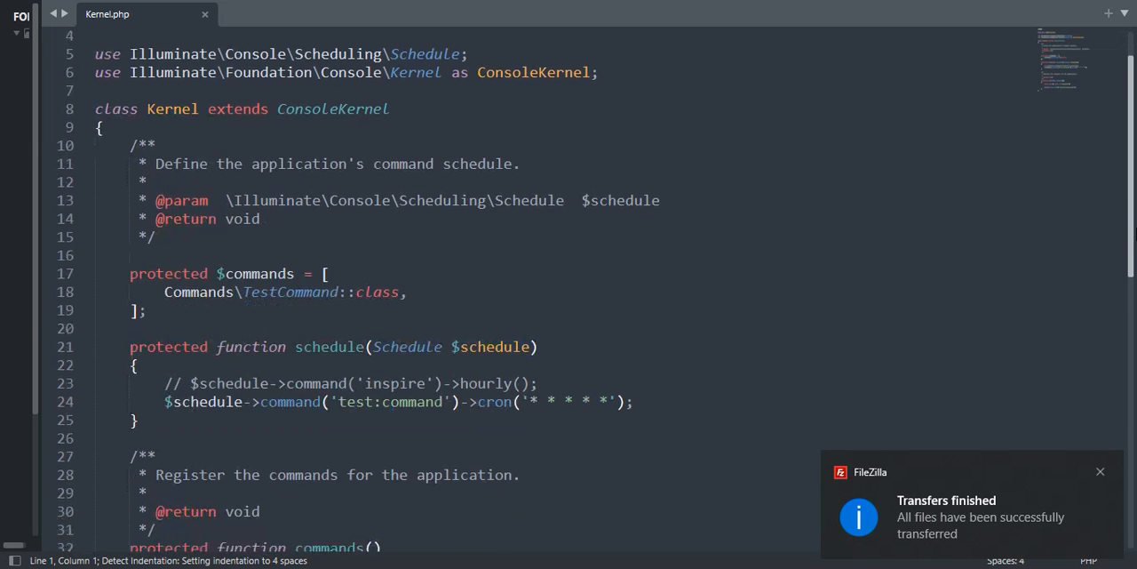
{"action": "scroll", "coordinate": [1133, 233], "scroll_direction": "down", "scroll_amount": 2}
{"action": "left_click", "coordinate": [437, 302]}
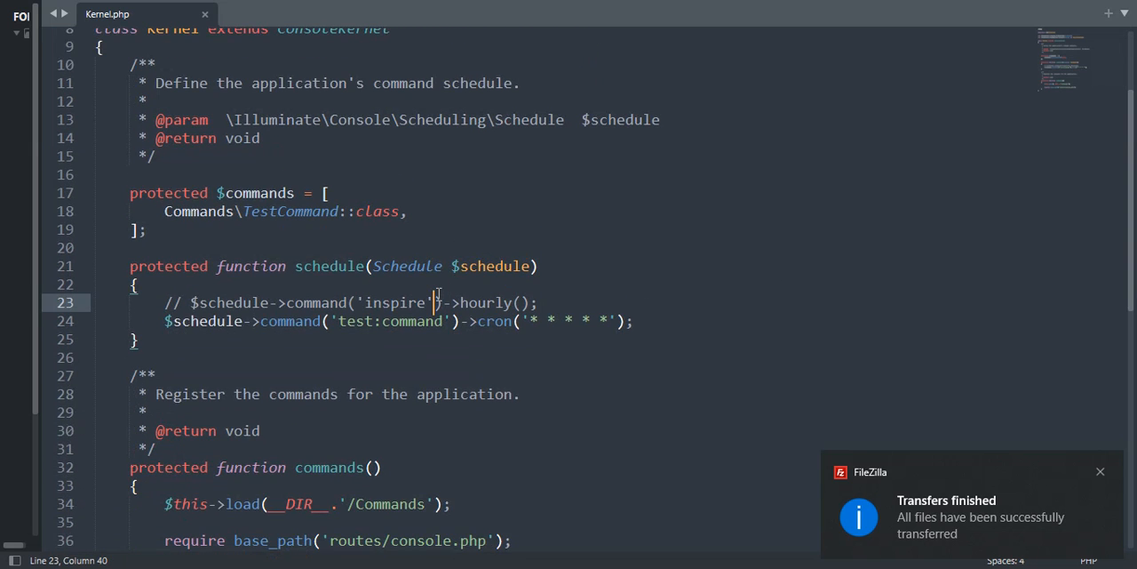
Step: Compare the cron job's schedule:run command in hPanel in the browser with the test:command line in Kernel.php in the code editor
{"action": "key", "text": "alt+Tab"}
{"action": "key", "text": "alt+Tab"}
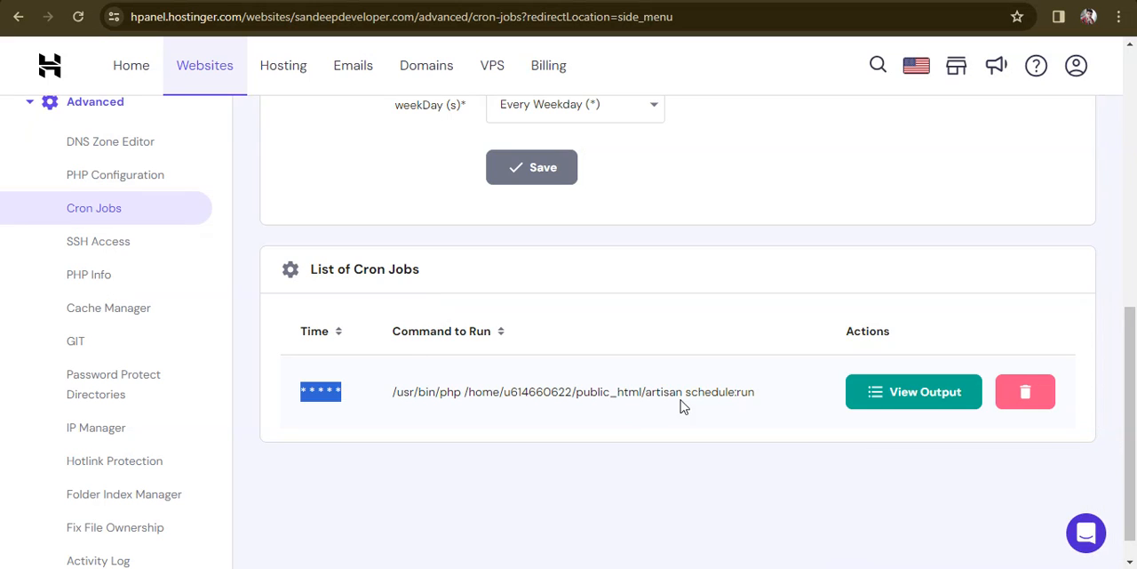
{"action": "left_click_drag", "start_coordinate": [685, 391], "coordinate": [757, 391]}
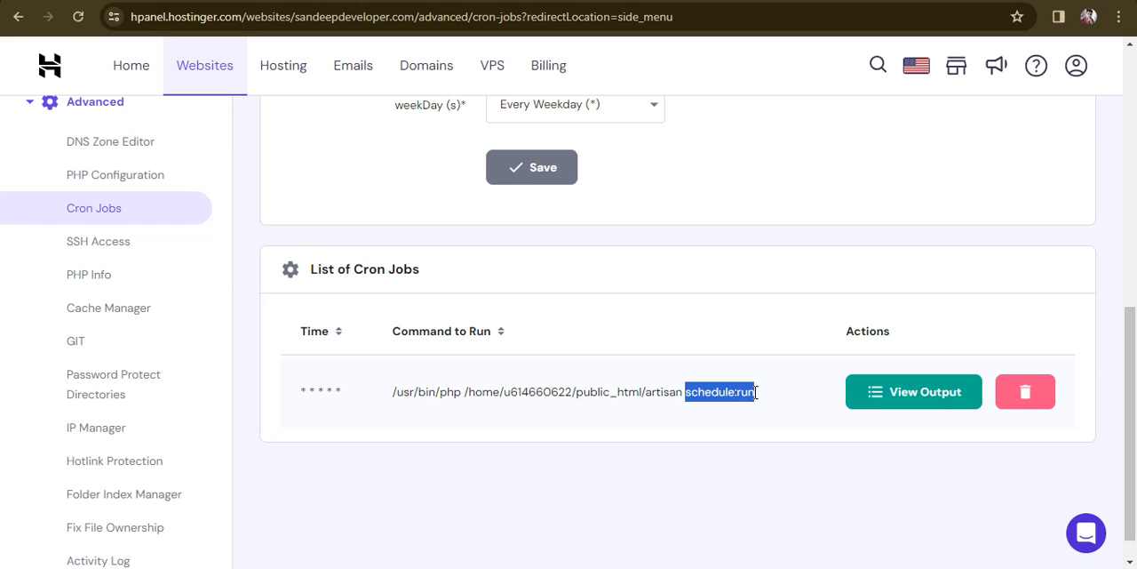
{"action": "key", "text": "alt+Tab"}
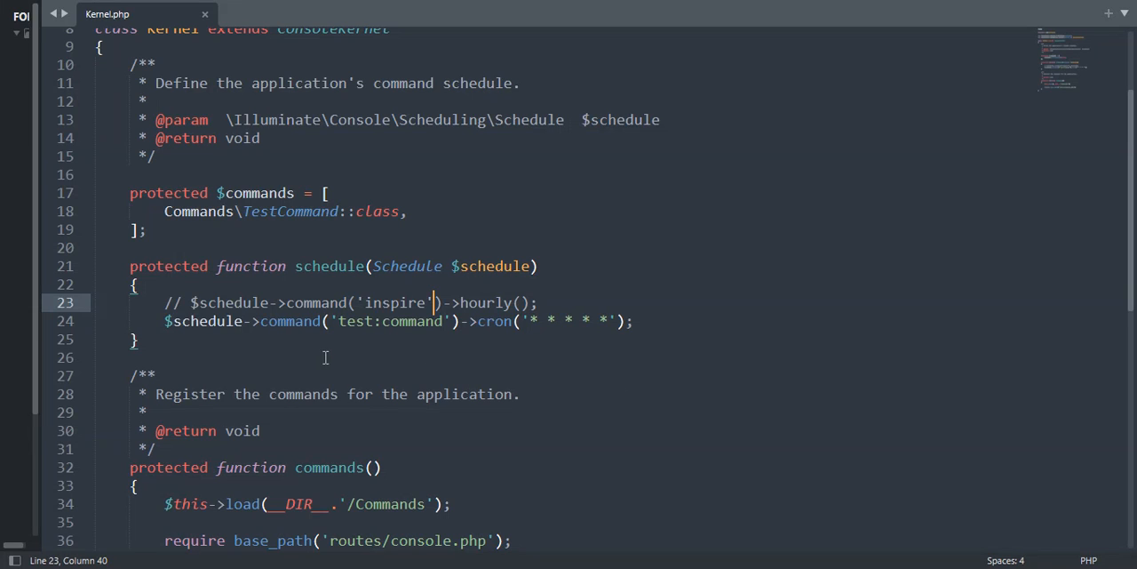
{"action": "left_click", "coordinate": [550, 306]}
{"action": "left_click_drag", "start_coordinate": [645, 325], "coordinate": [442, 326]}
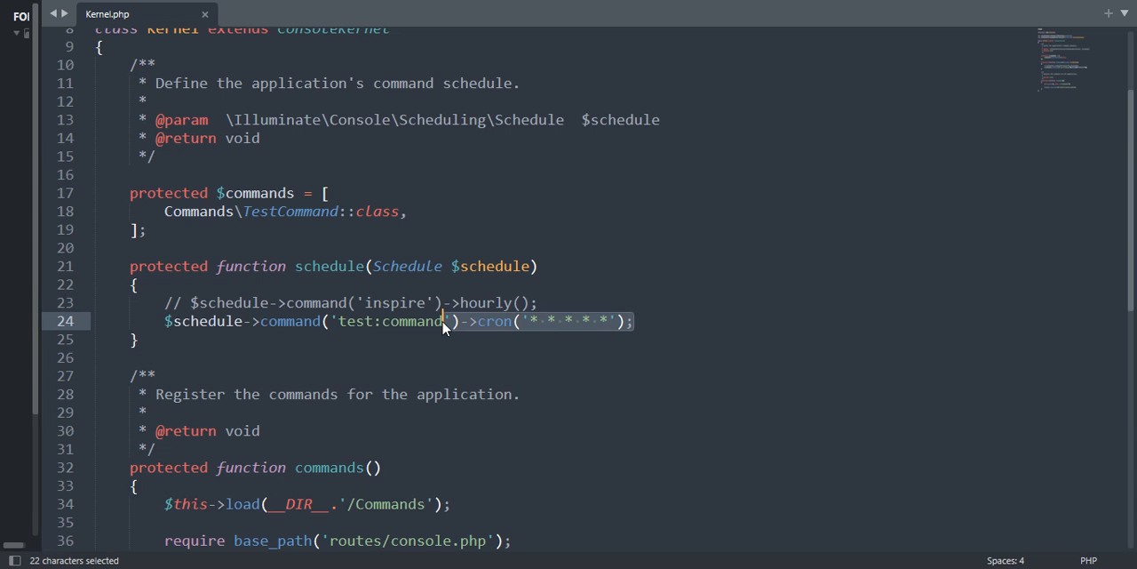
{"action": "left_click", "coordinate": [635, 323]}
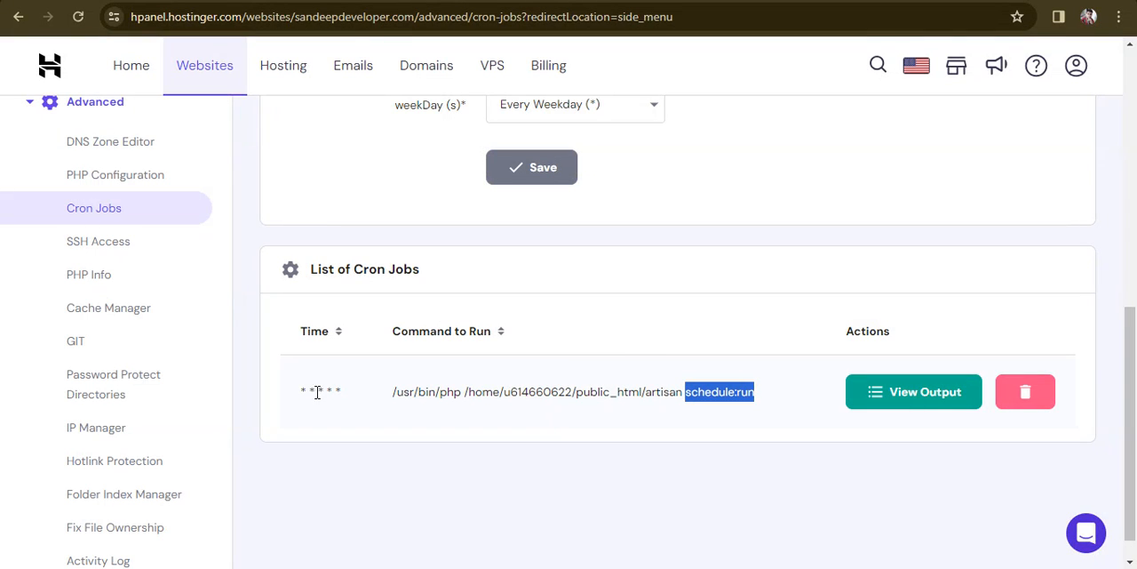
Step: Compare the hPanel cron job's time pattern with the cron expression in Kernel.php, and review the job's schedule:run part
{"action": "left_click_drag", "start_coordinate": [299, 397], "coordinate": [376, 396]}
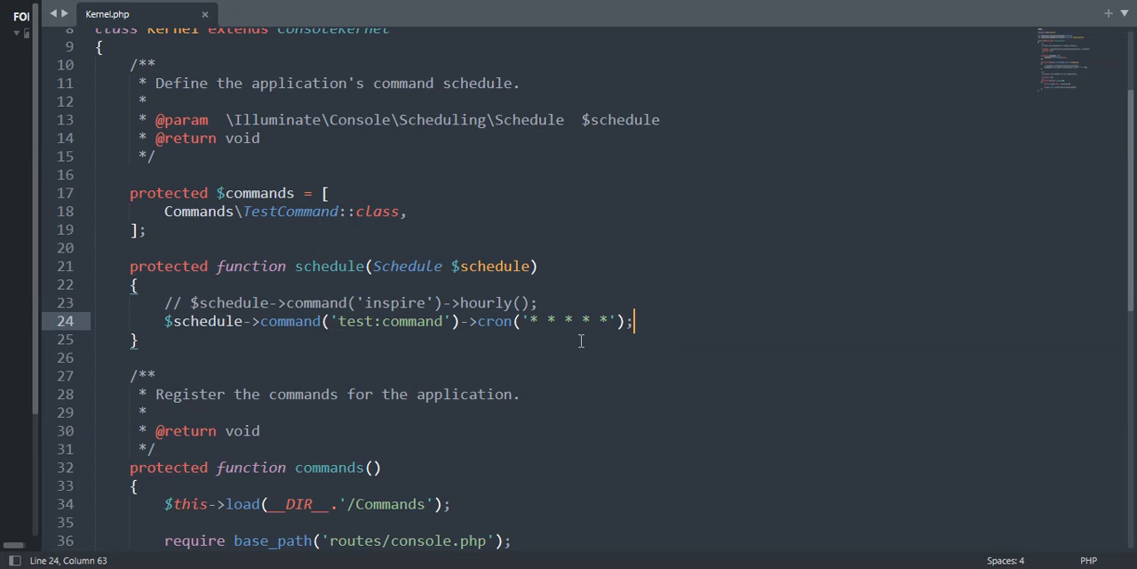
{"action": "left_click_drag", "start_coordinate": [478, 323], "coordinate": [672, 322]}
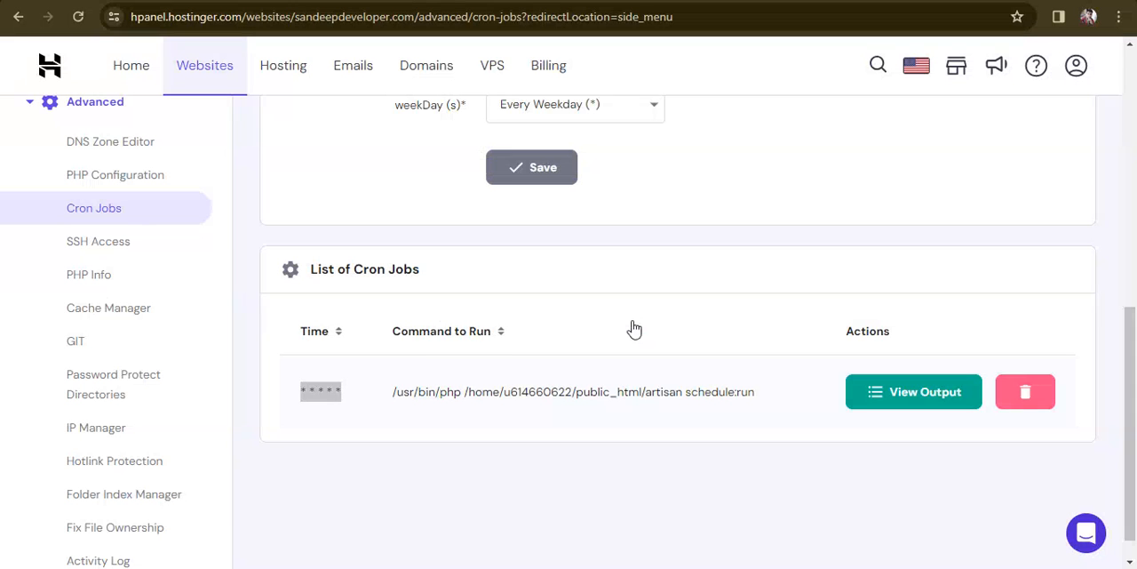
{"action": "left_click_drag", "start_coordinate": [300, 391], "coordinate": [355, 386]}
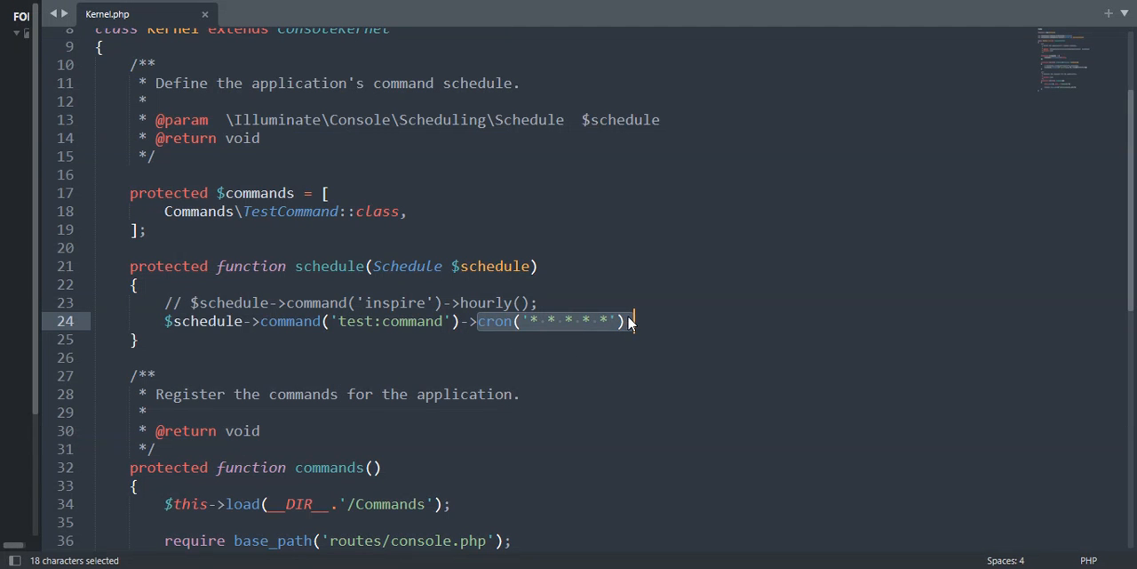
{"action": "left_click", "coordinate": [626, 321]}
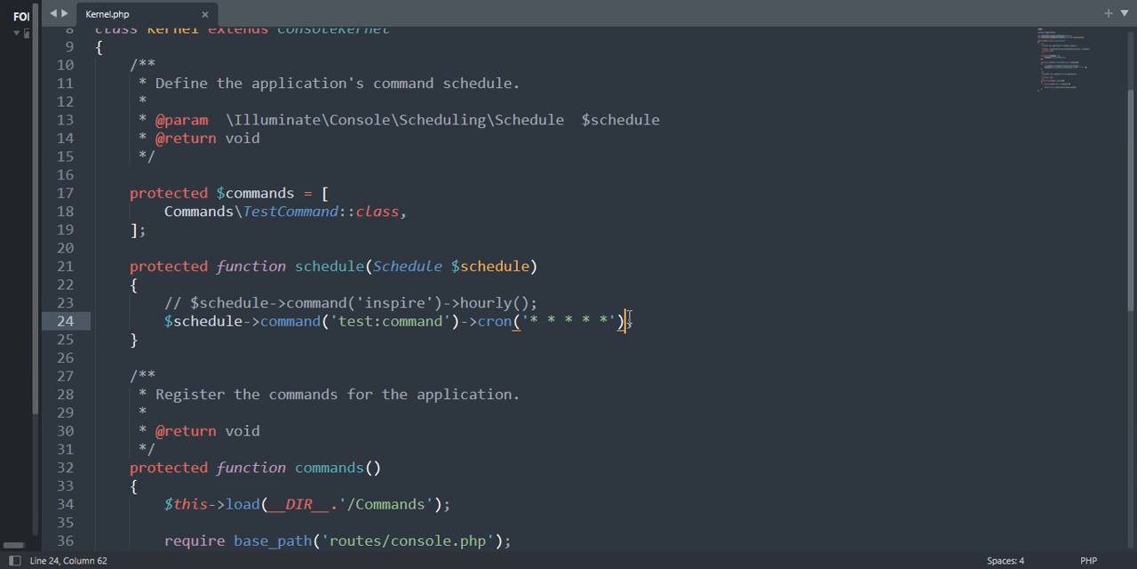
{"action": "left_click_drag", "start_coordinate": [627, 321], "coordinate": [464, 321]}
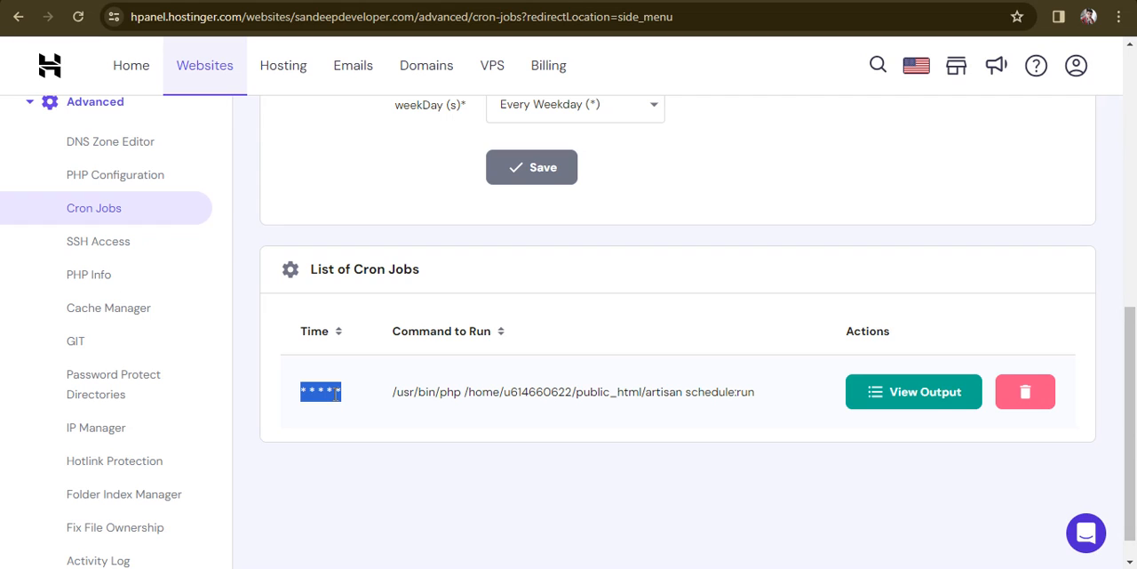
{"action": "left_click", "coordinate": [304, 392]}
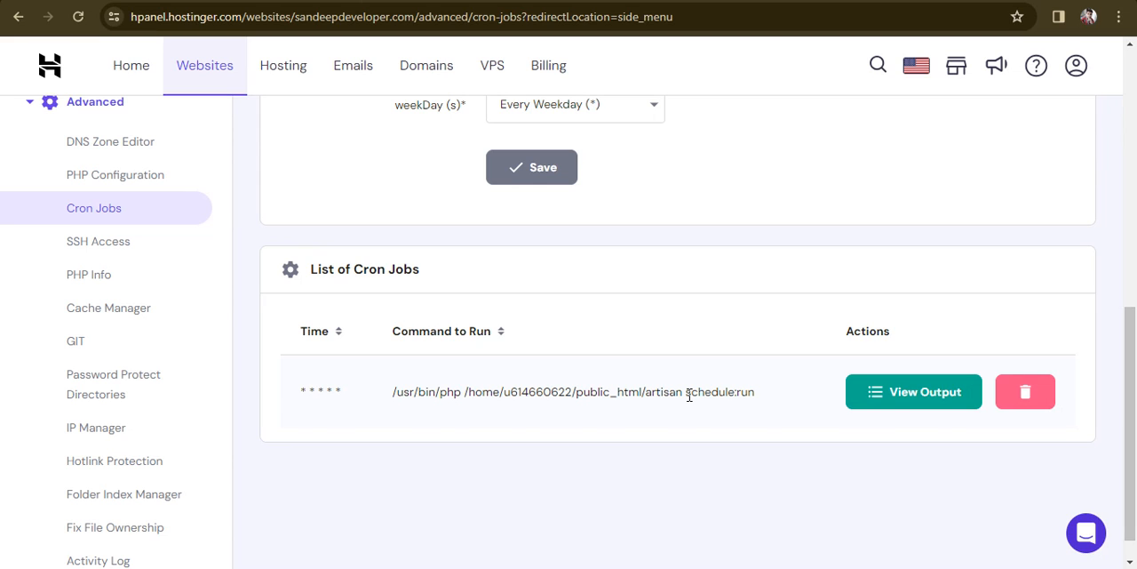
{"action": "left_click_drag", "start_coordinate": [687, 392], "coordinate": [760, 400]}
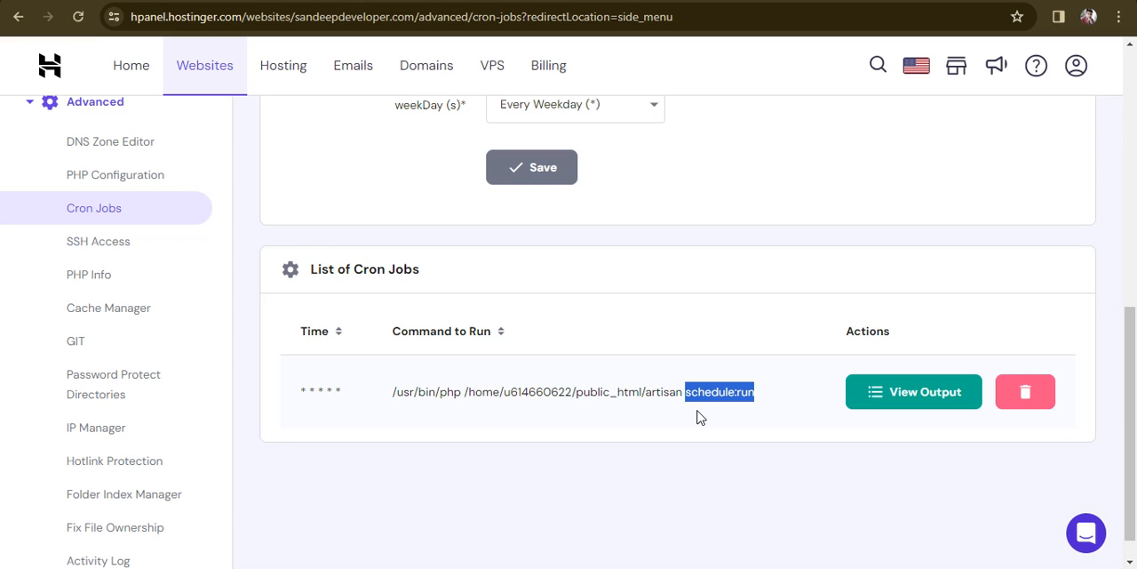
Step: Look through the cron schedule's minute options without changing the selection, and view the existing cron job's output
{"action": "left_click_drag", "start_coordinate": [1134, 435], "coordinate": [1135, 299]}
{"action": "left_click", "coordinate": [609, 227]}
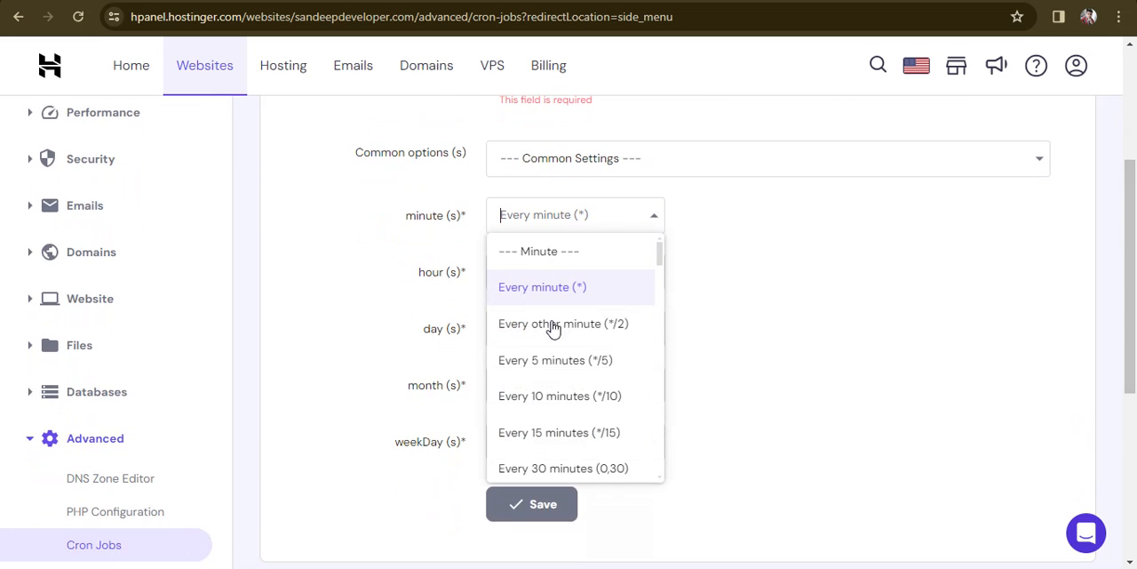
{"action": "left_click", "coordinate": [747, 327]}
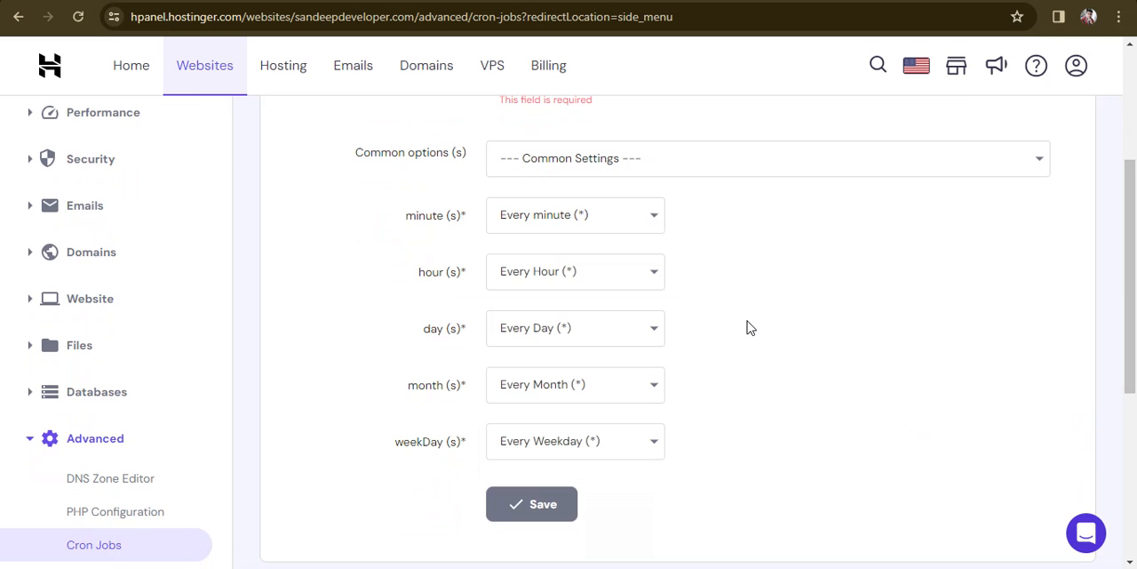
{"action": "left_click_drag", "start_coordinate": [1135, 275], "coordinate": [1133, 432]}
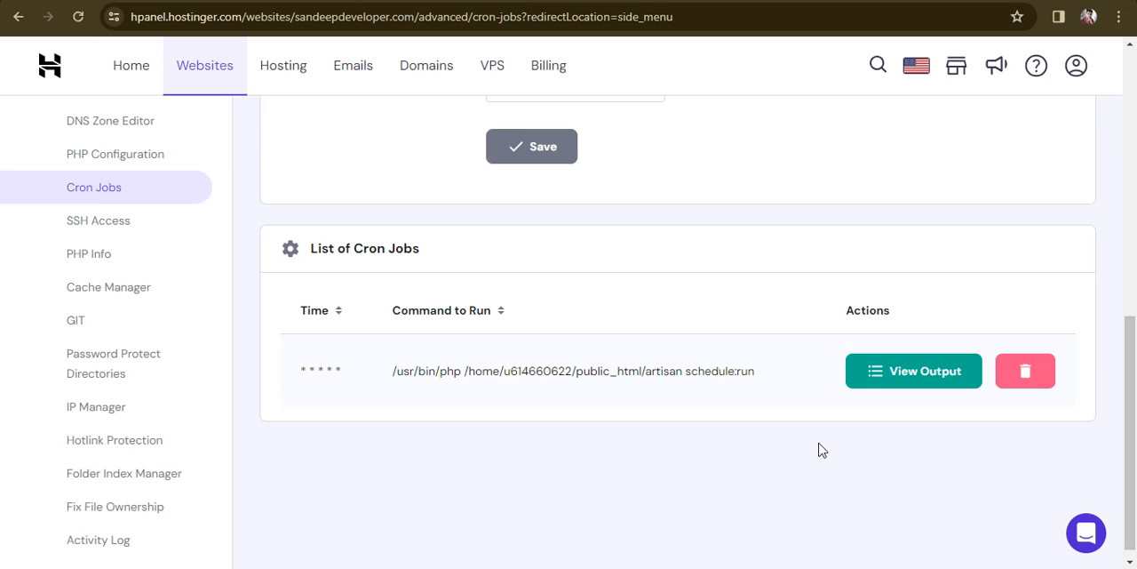
{"action": "left_click", "coordinate": [896, 379]}
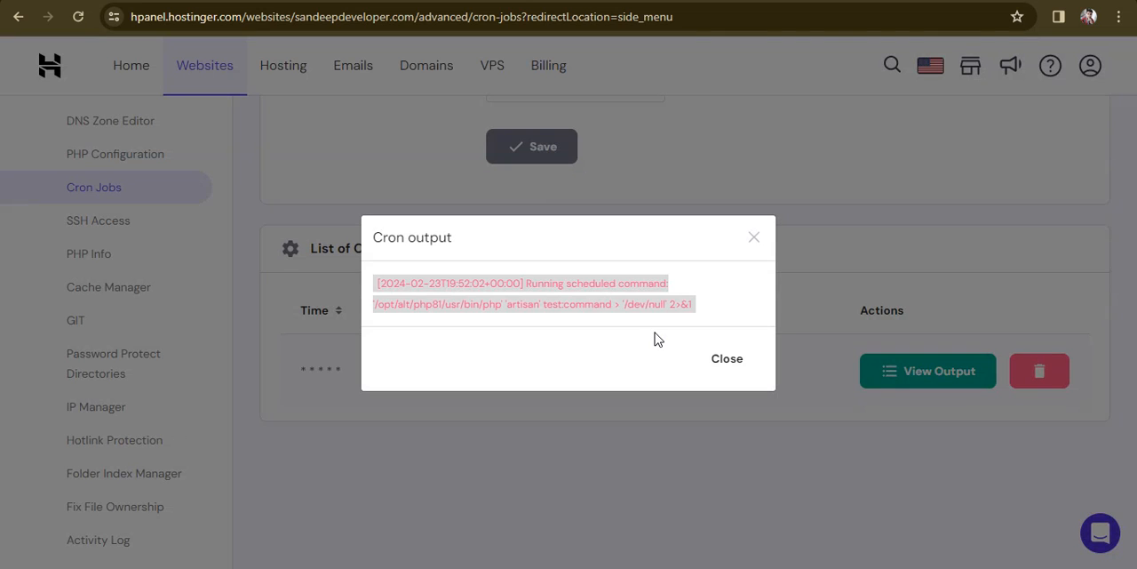
Step: Switch to FileZilla and open the remote public_html/storage/logs folder
{"action": "key", "text": "alt+Tab"}
{"action": "key", "text": "alt+Tab"}
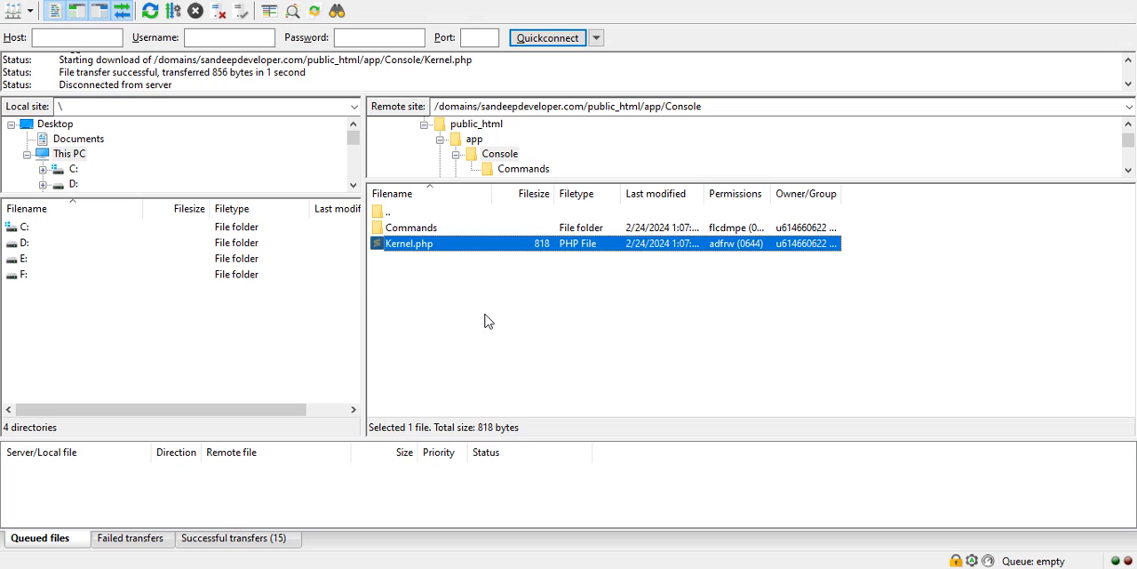
{"action": "left_click", "coordinate": [484, 321]}
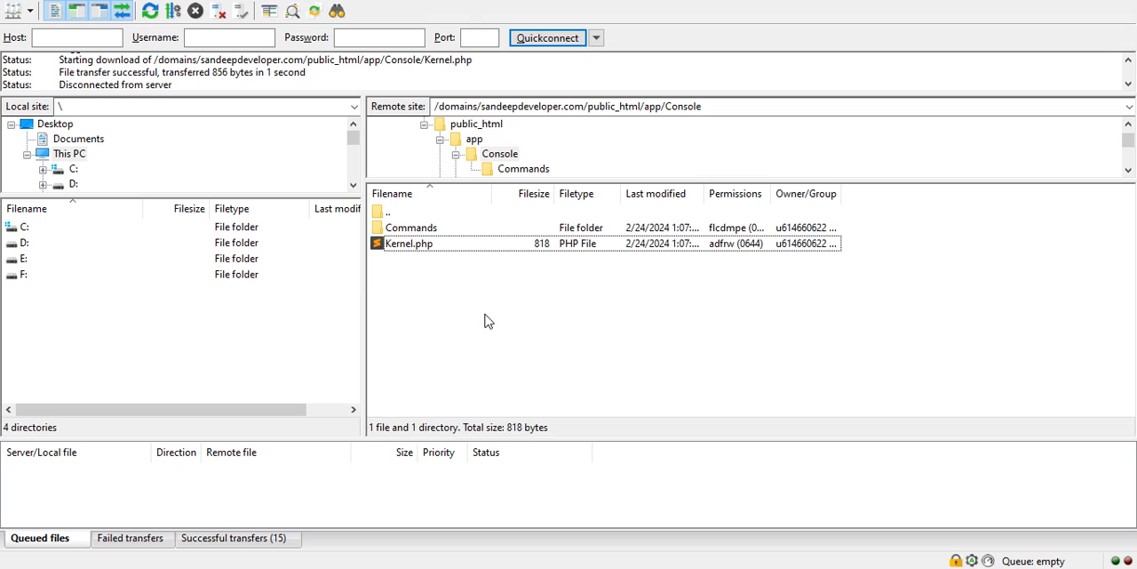
{"action": "key", "text": "BackSpace"}
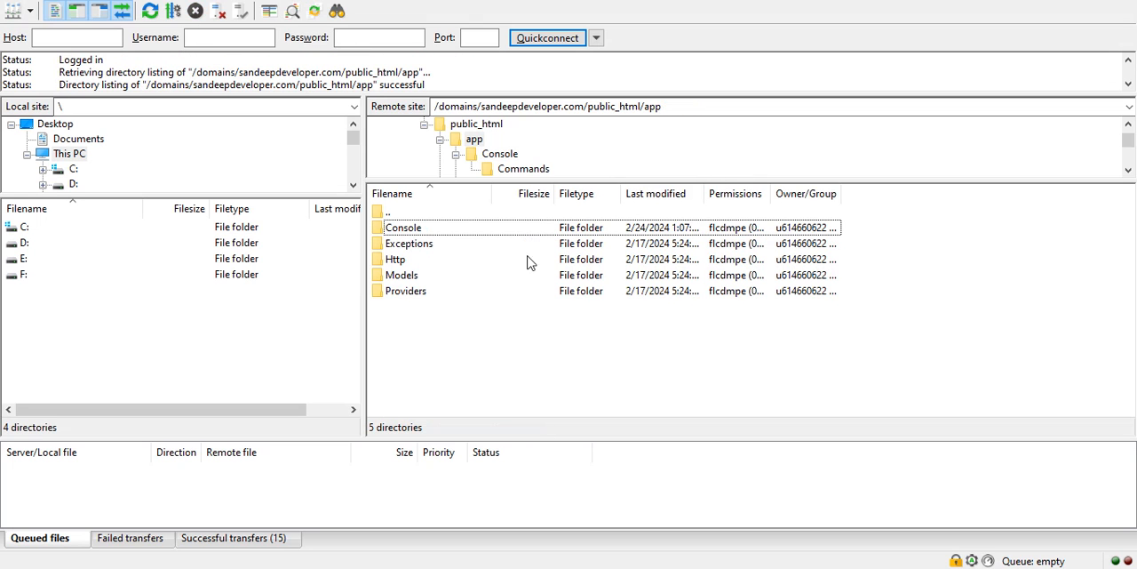
{"action": "double_click", "coordinate": [531, 213]}
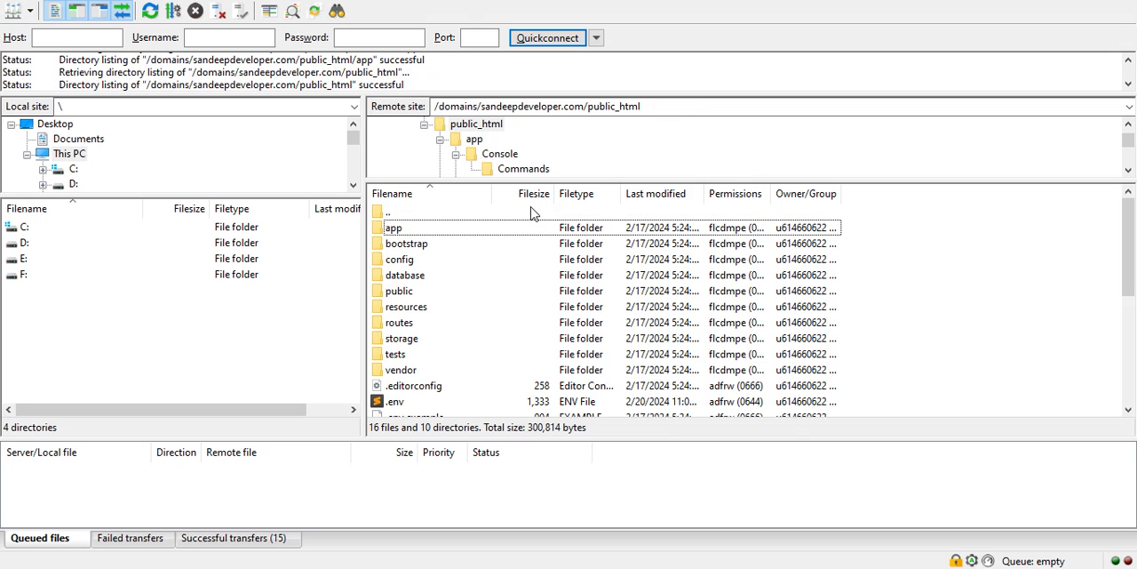
{"action": "double_click", "coordinate": [441, 339]}
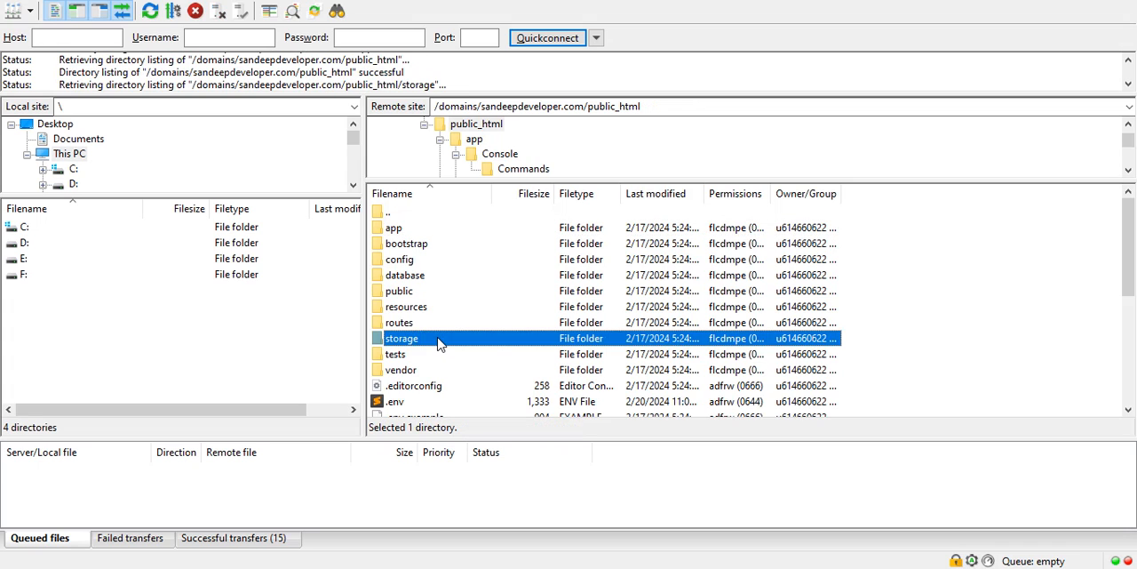
{"action": "double_click", "coordinate": [444, 263]}
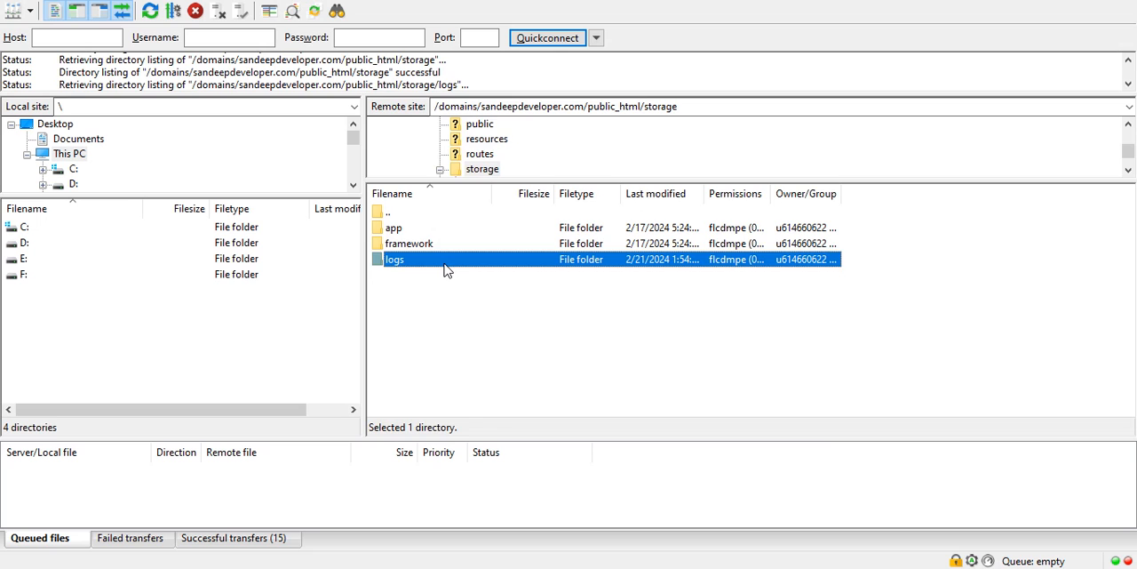
Step: Open a freshly downloaded copy of laravel.log, discarding the local one, and examine the timestamps of its first and last entries
{"action": "right_click", "coordinate": [444, 245]}
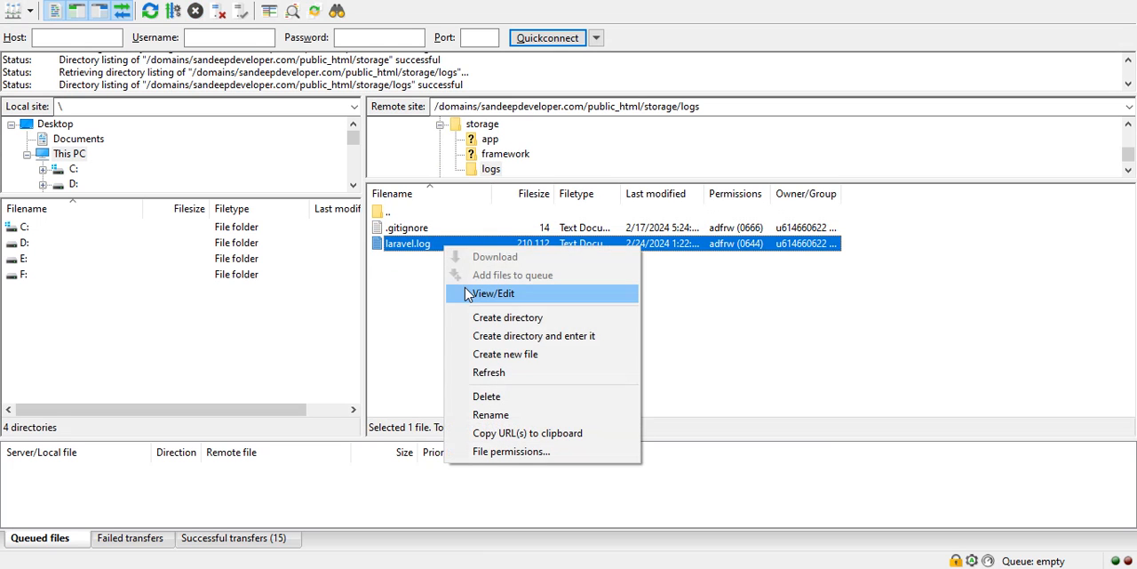
{"action": "left_click", "coordinate": [467, 293]}
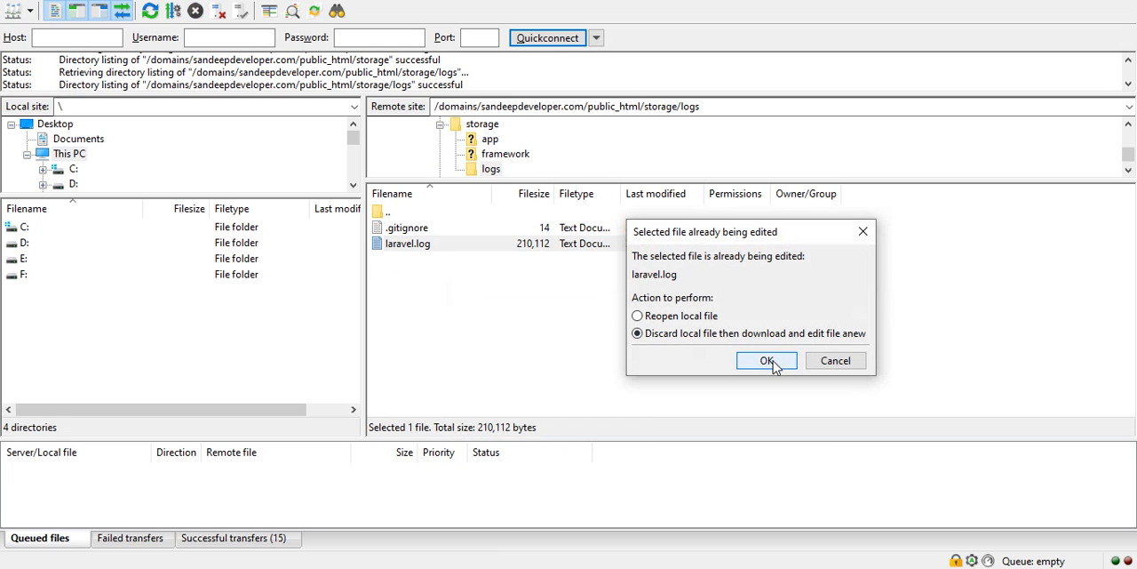
{"action": "left_click", "coordinate": [773, 360]}
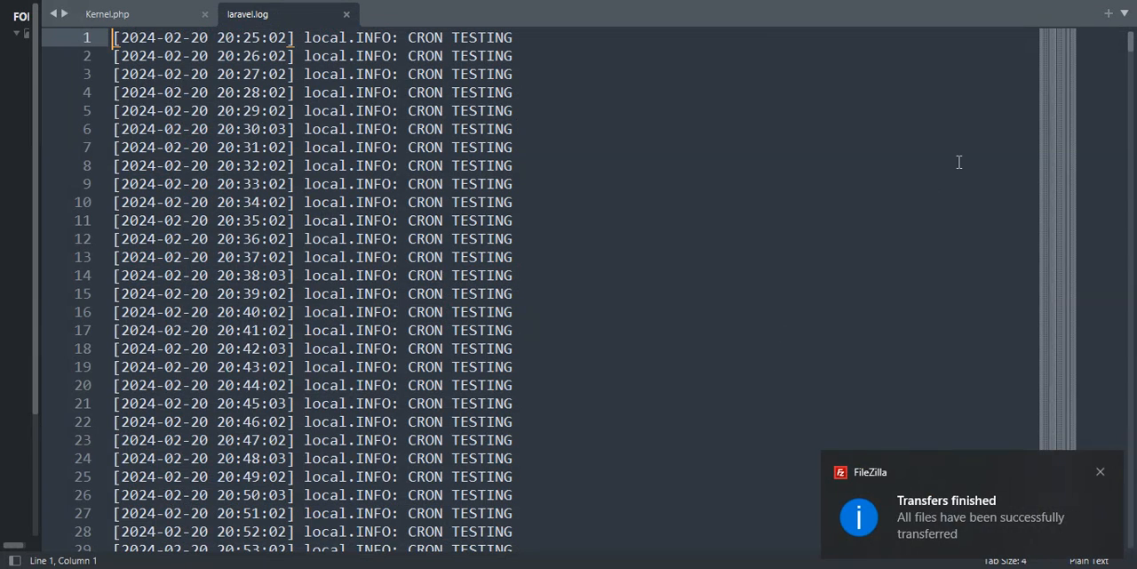
{"action": "double_click", "coordinate": [198, 38]}
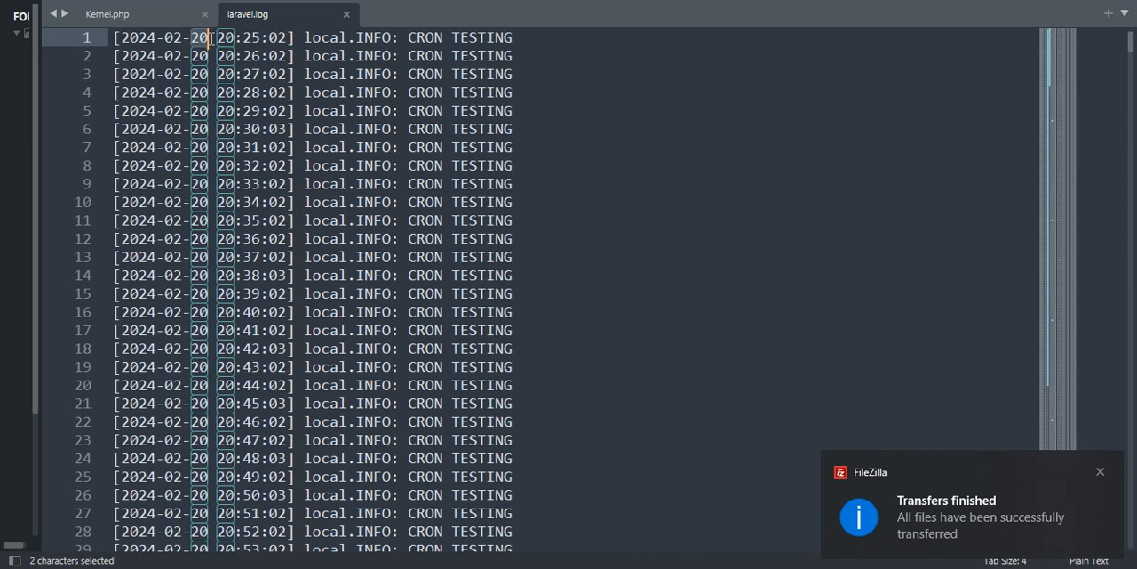
{"action": "left_click_drag", "start_coordinate": [1132, 42], "coordinate": [1131, 543]}
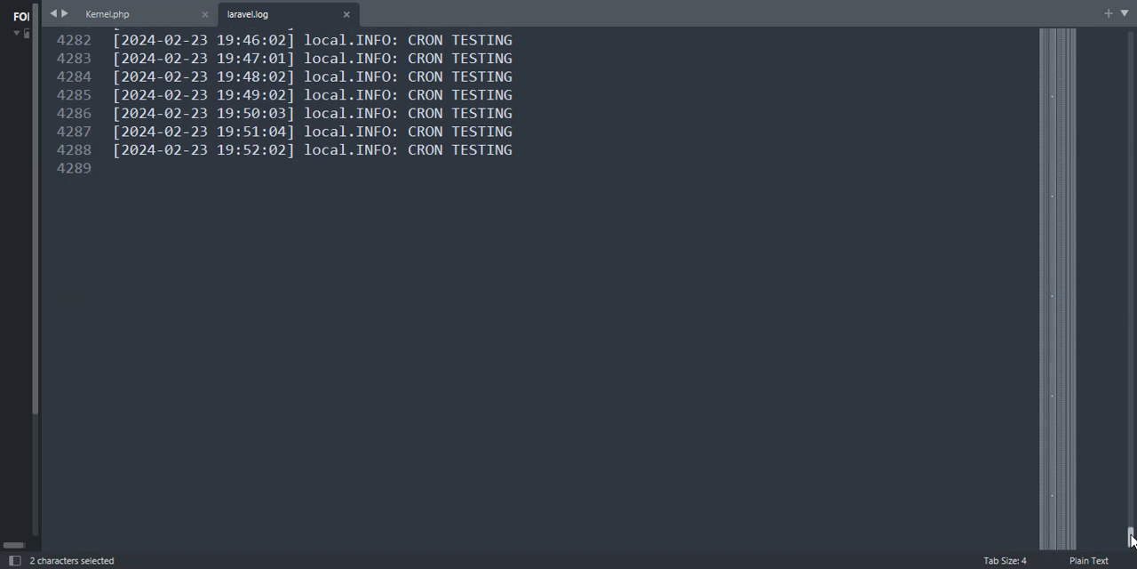
{"action": "left_click", "coordinate": [210, 151]}
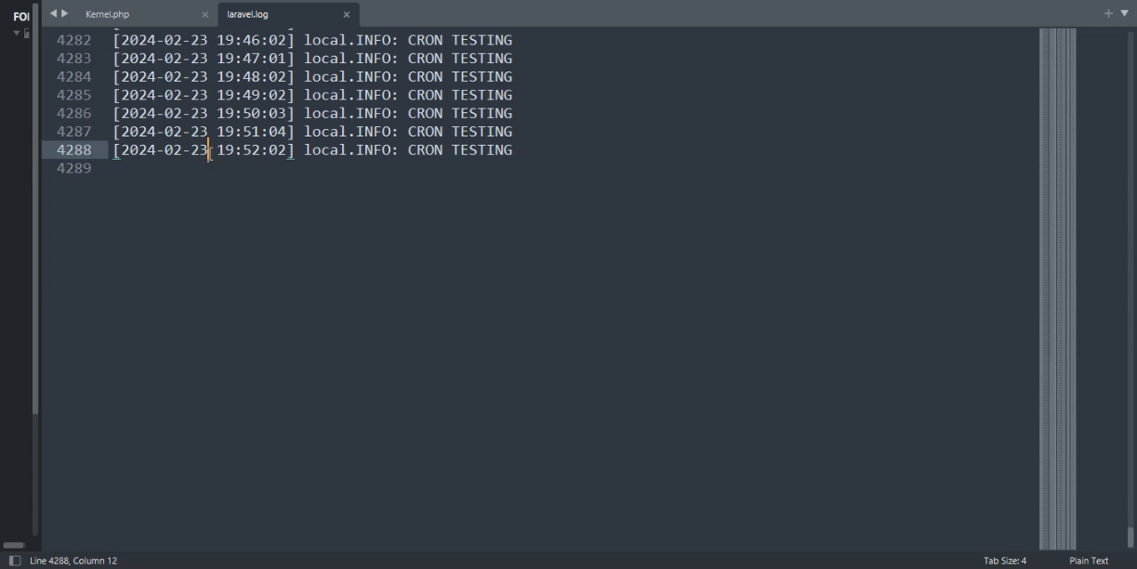
{"action": "left_click_drag", "start_coordinate": [225, 151], "coordinate": [278, 151]}
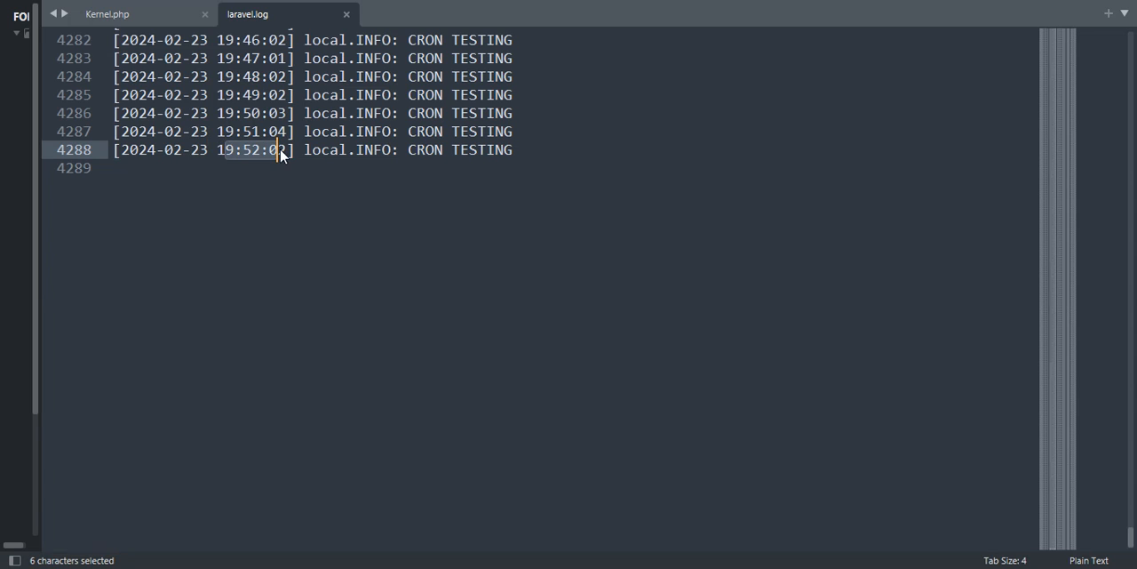
Step: Switch to FileZilla and download the remote laravel.log for editing anew, discarding the local copy
{"action": "key", "text": "alt+Tab"}
{"action": "right_click", "coordinate": [439, 247]}
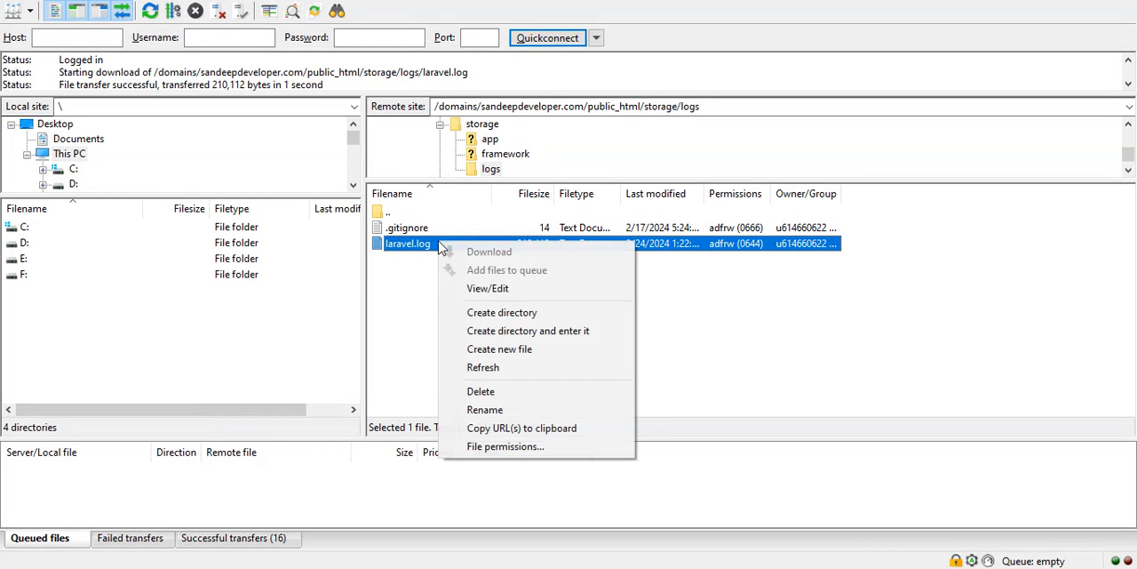
{"action": "left_click", "coordinate": [476, 290]}
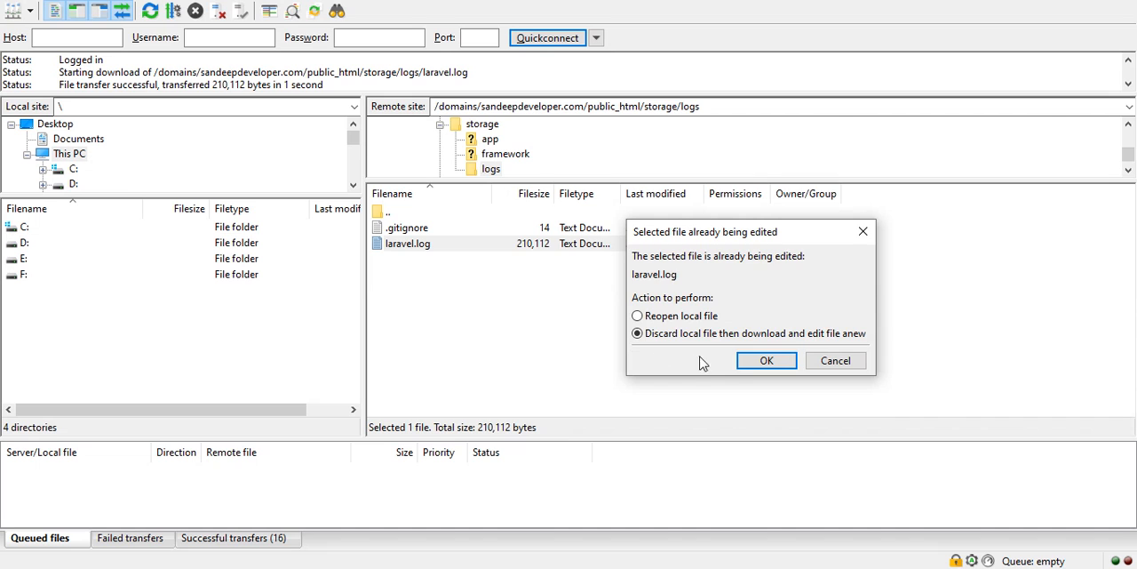
{"action": "left_click", "coordinate": [762, 361]}
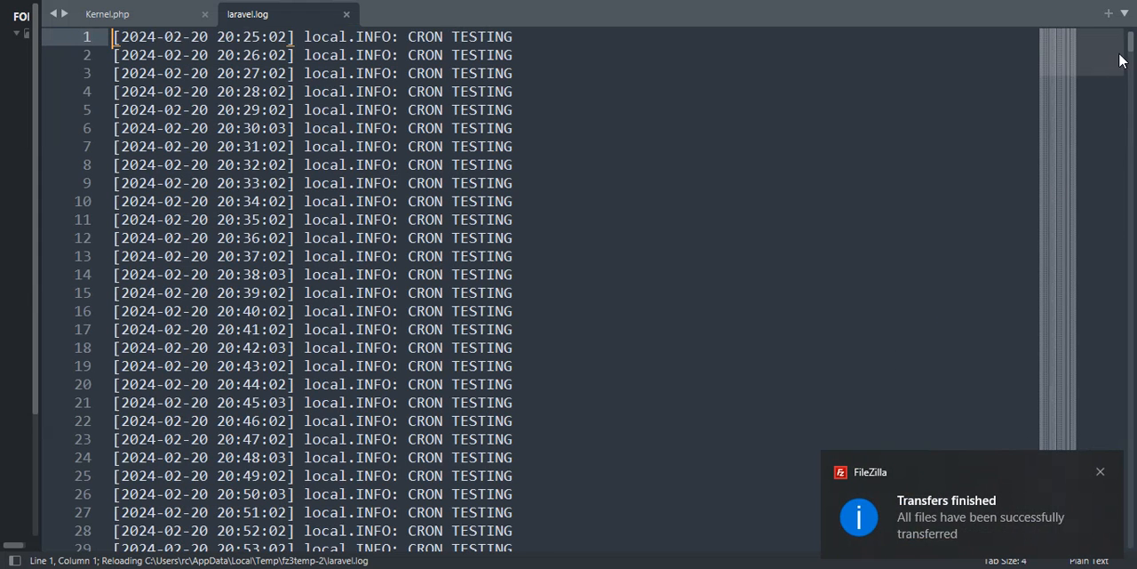
Step: Examine the timestamps of the newest CRON TESTING entries at the end of the reloaded laravel.log
{"action": "left_click_drag", "start_coordinate": [1126, 53], "coordinate": [1130, 556]}
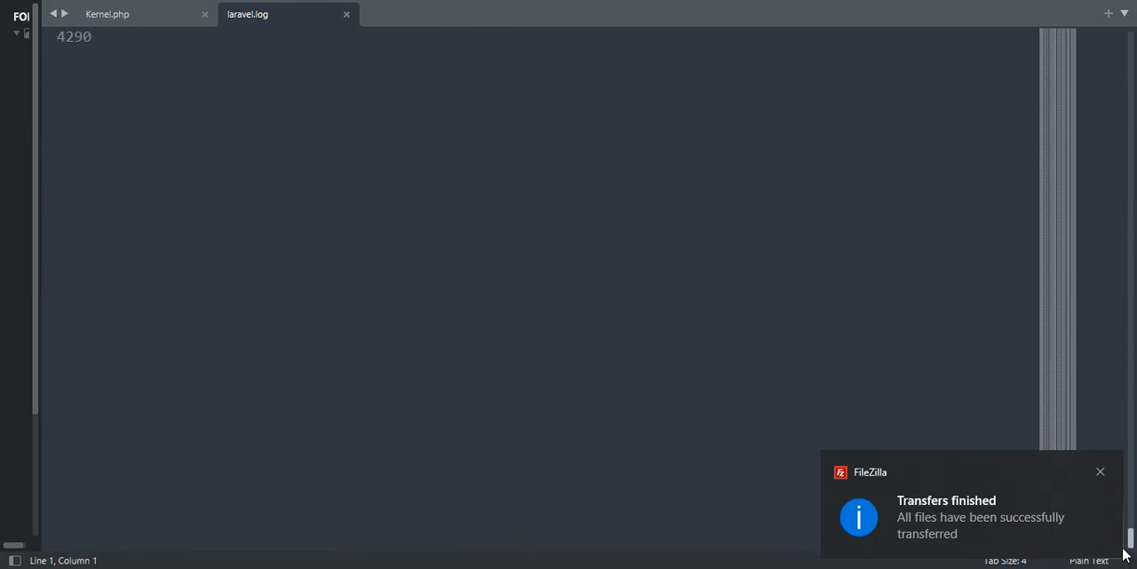
{"action": "left_click", "coordinate": [473, 280]}
{"action": "key", "text": "Up"}
{"action": "key", "text": "Up"}
{"action": "key", "text": "Up"}
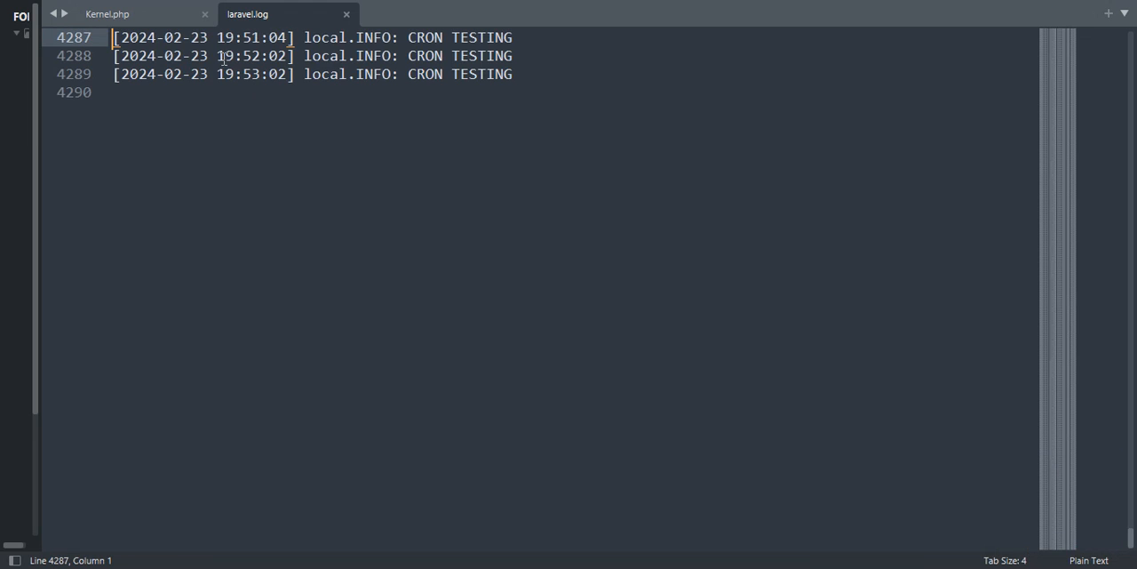
{"action": "left_click_drag", "start_coordinate": [209, 56], "coordinate": [277, 76]}
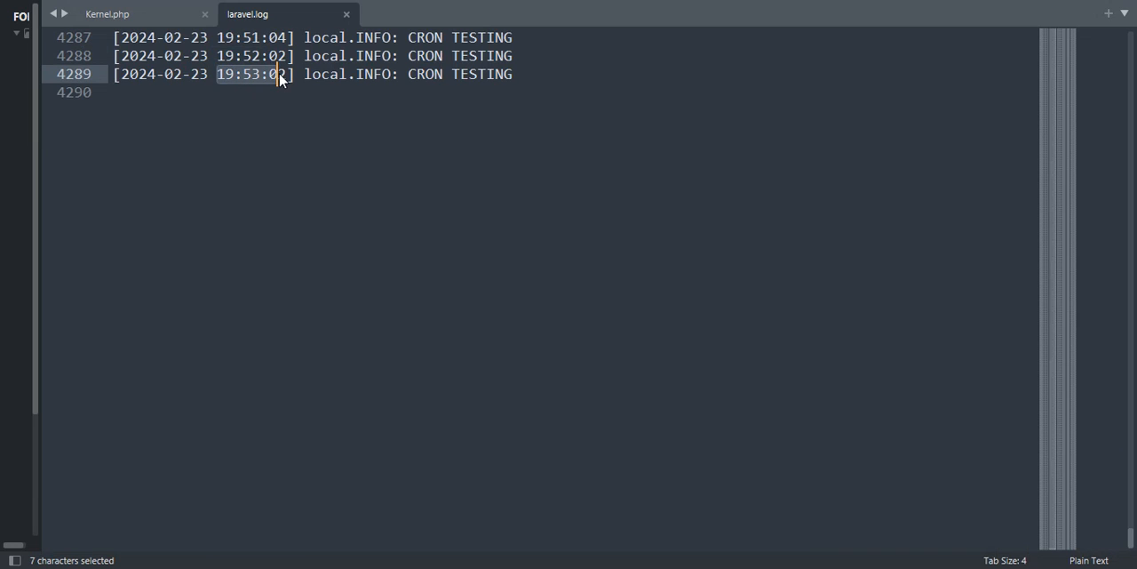
{"action": "left_click", "coordinate": [400, 101]}
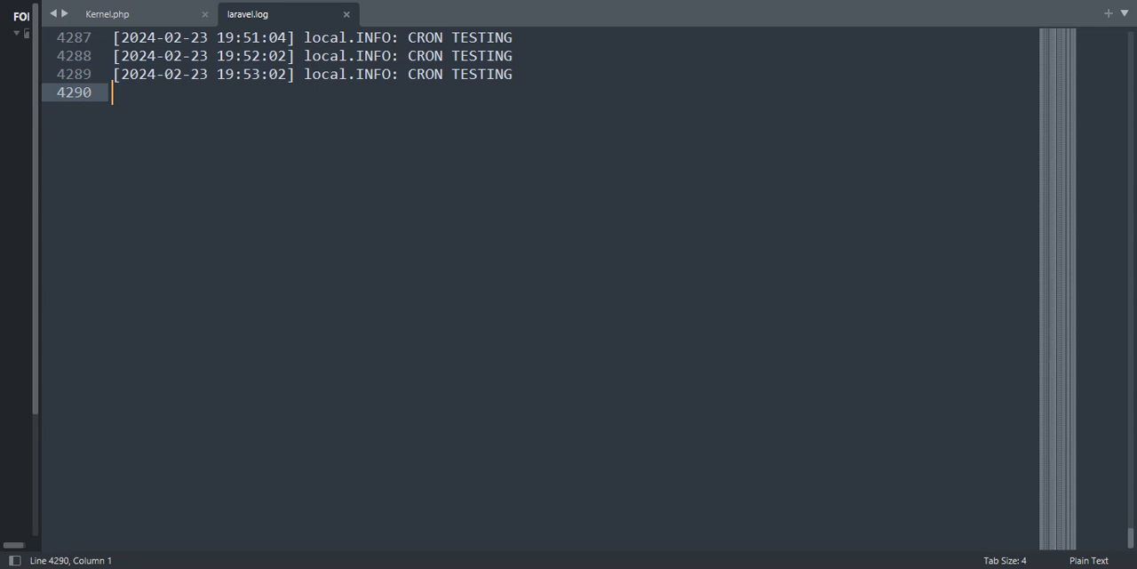
Step: Switch to Chrome and view the list of cron jobs on the Hostinger Cron Jobs page
{"action": "key", "text": "alt+Tab"}
{"action": "key", "text": "alt+Tab"}
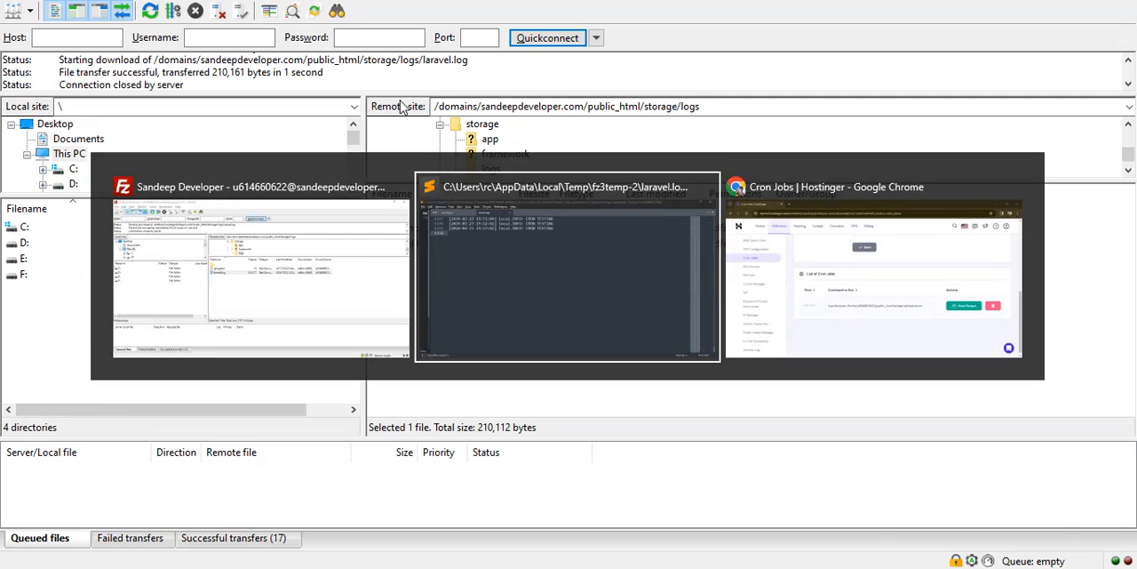
{"action": "key", "text": "alt+Tab"}
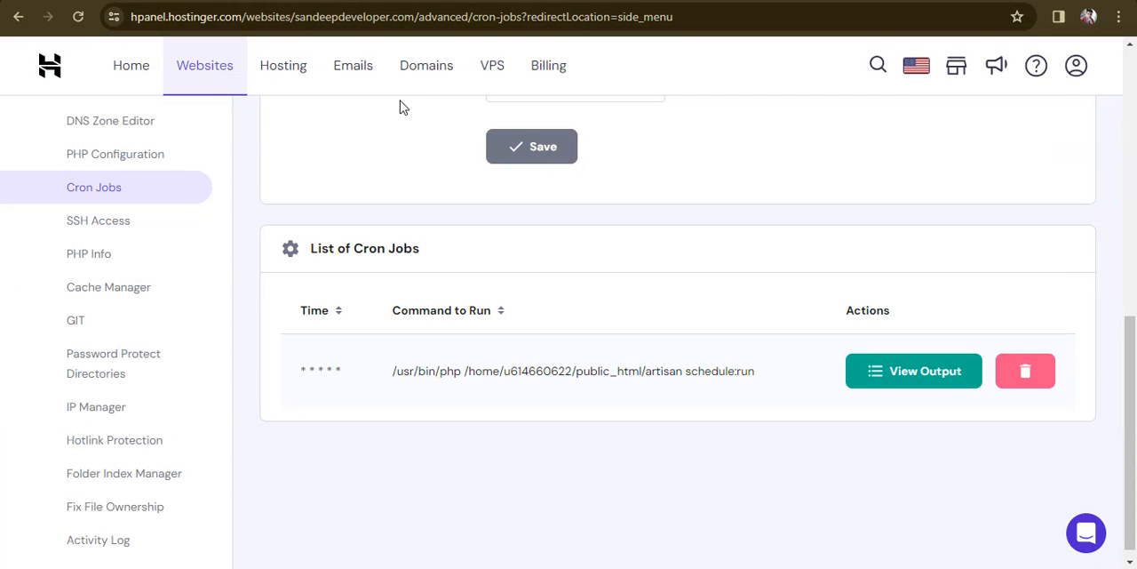